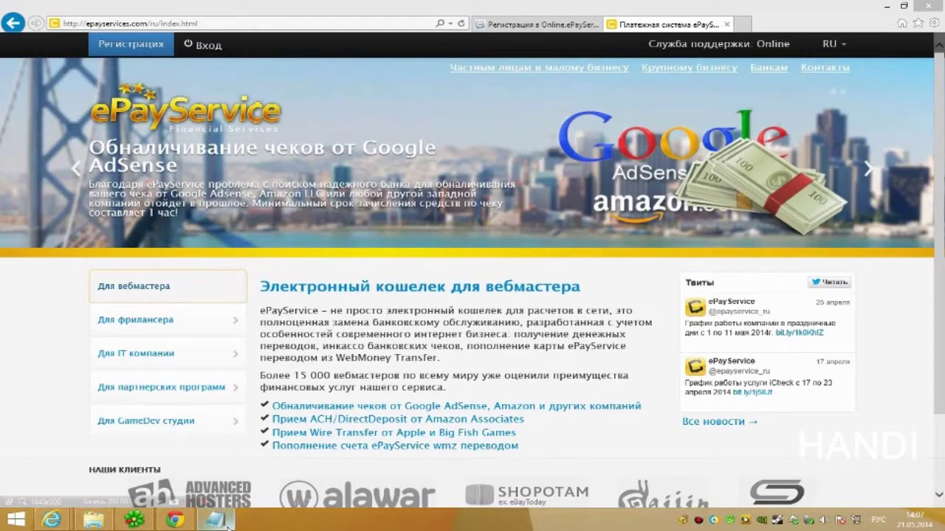
# Switch to the Online.ePayService registration form and close the other ePayService home page
pyautogui.click(538, 24)
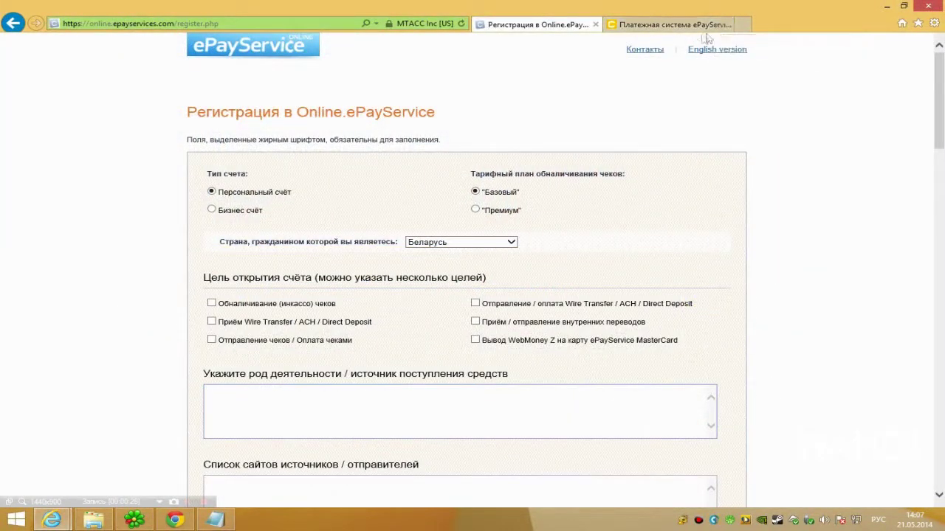
pyautogui.click(726, 24)
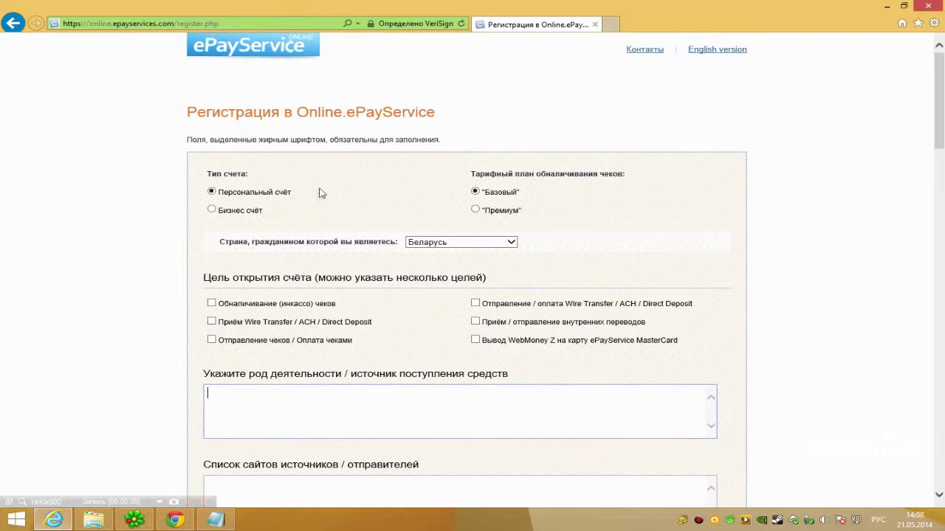
pyautogui.scroll(-2, 320, 190)
pyautogui.scroll(2, 485, 160)
# Keep Беларусь as the country of citizenship in the country list
pyautogui.click(450, 242)
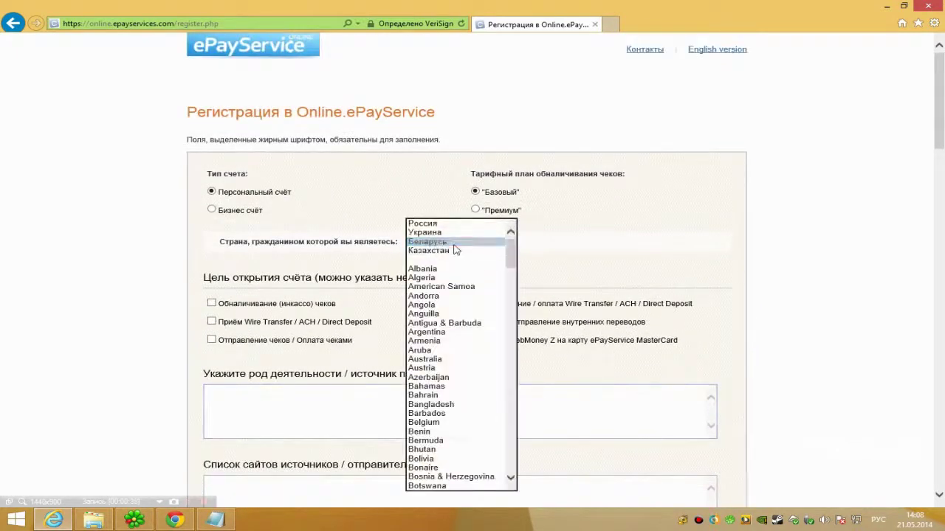
pyautogui.click(454, 251)
pyautogui.moveTo(940, 103)
pyautogui.mouseDown()
pyautogui.moveTo(942, 436)
pyautogui.moveTo(942, 85)
pyautogui.mouseUp()
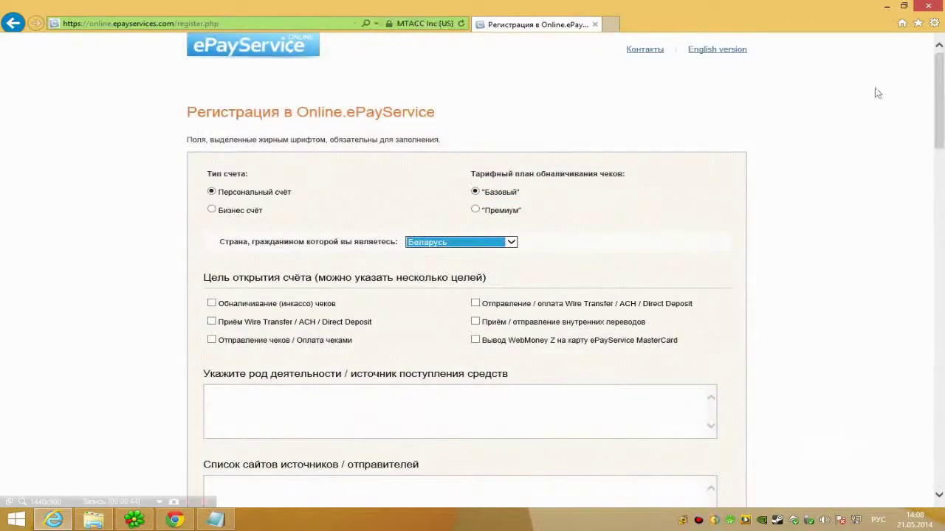
pyautogui.click(791, 104)
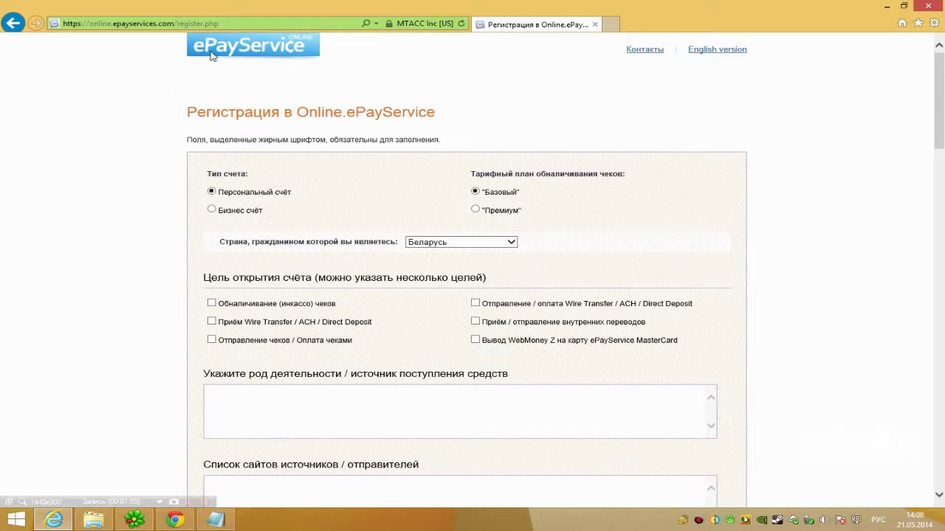
pyautogui.scroll(-1, 417, 171)
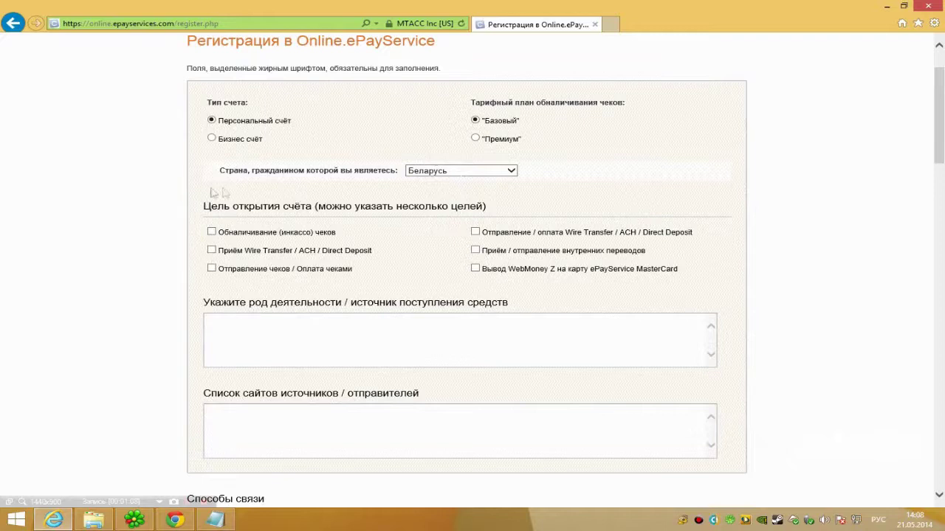
# Tick 'Обналичивание (инкассо) чеков' and 'Приём / отправление внутренних переводов' as account purposes
pyautogui.click(212, 233)
pyautogui.click(474, 251)
pyautogui.scroll(-1, 472, 266)
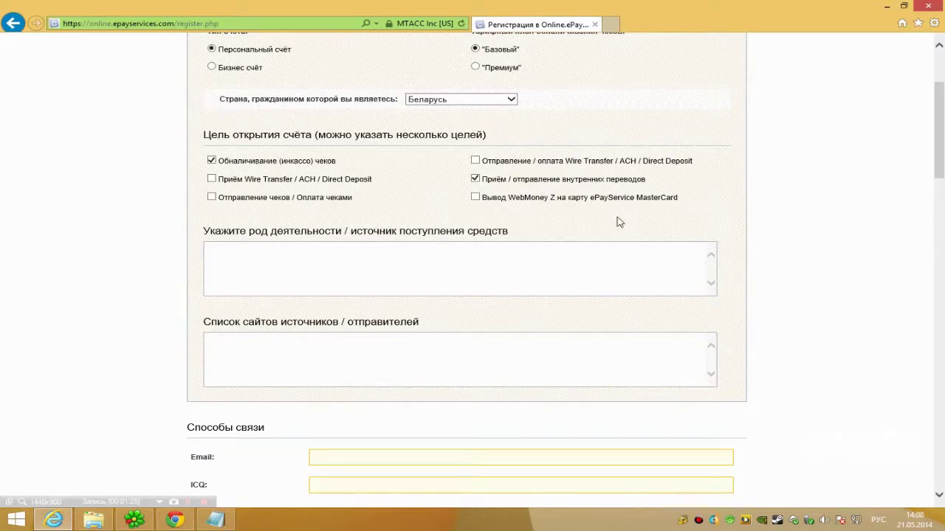
pyautogui.scroll(-1, 544, 215)
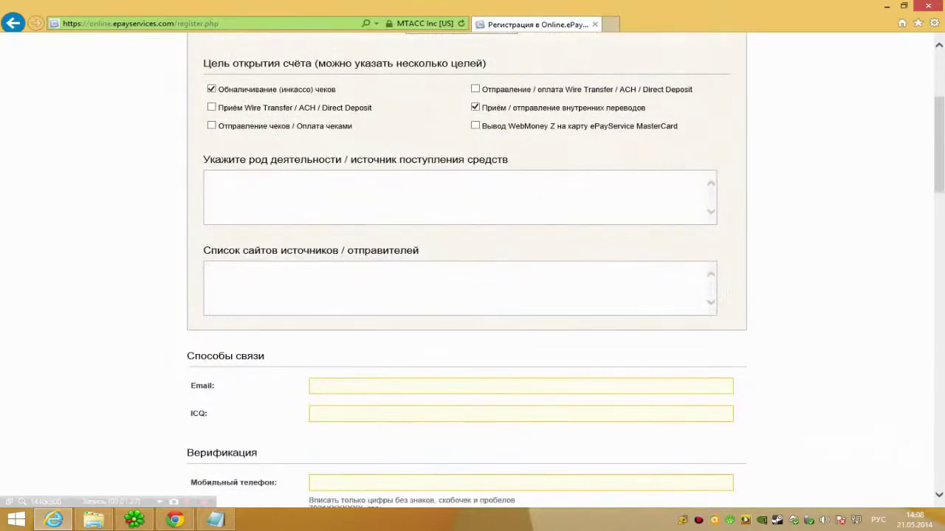
pyautogui.click(207, 179)
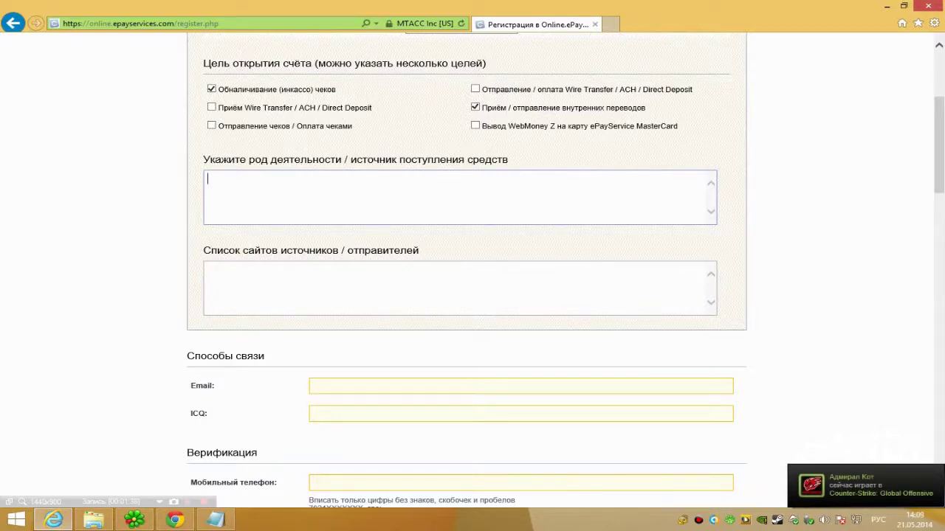
# Enter 'YouTube реклама' followed by the channel's YouTube address in the activity field
pyautogui.hotkey('alt', 'shift')
pyautogui.write('ouTube')
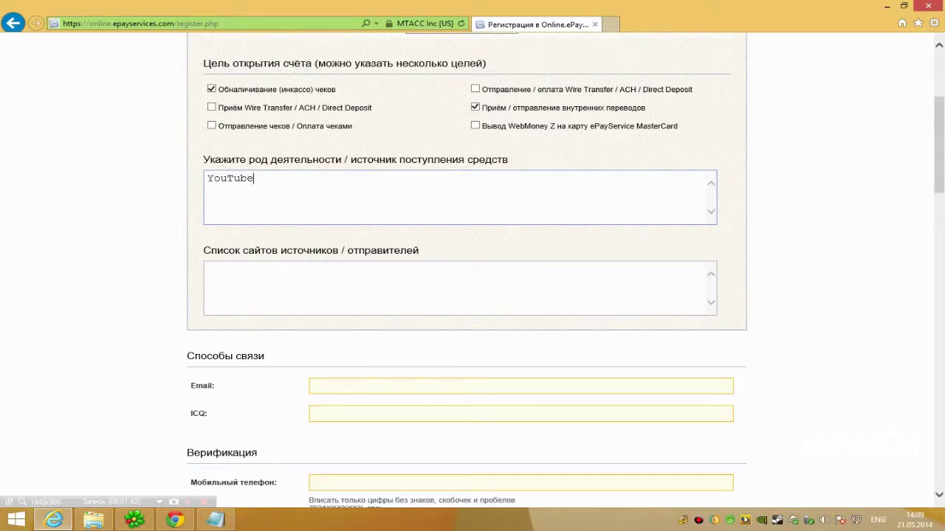
pyautogui.write(' реклама www/')
pyautogui.press('BackSpace')
pyautogui.write('.uot')
pyautogui.press('BackSpace')
pyautogui.press('BackSpace')
pyautogui.write('ot')
pyautogui.press('BackSpace')
pyautogui.press('BackSpace')
pyautogui.press('BackSpace')
pyautogui.write('yoube.c')
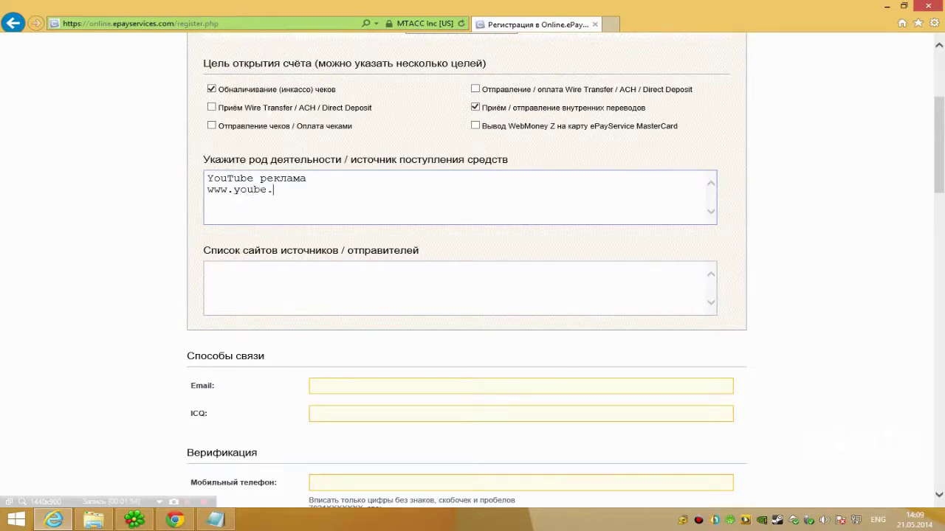
pyautogui.press('BackSpace')
pyautogui.press('BackSpace')
pyautogui.write('y')
pyautogui.write('be.com,')
pyautogui.write('handioq')
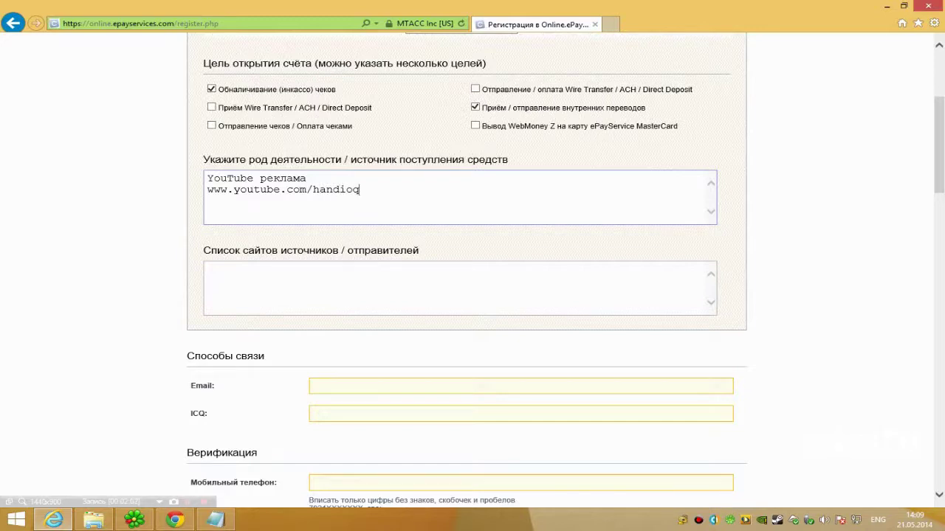
pyautogui.write('makersti')
pyautogui.write('dios.')
pyautogui.rightClick(244, 205)
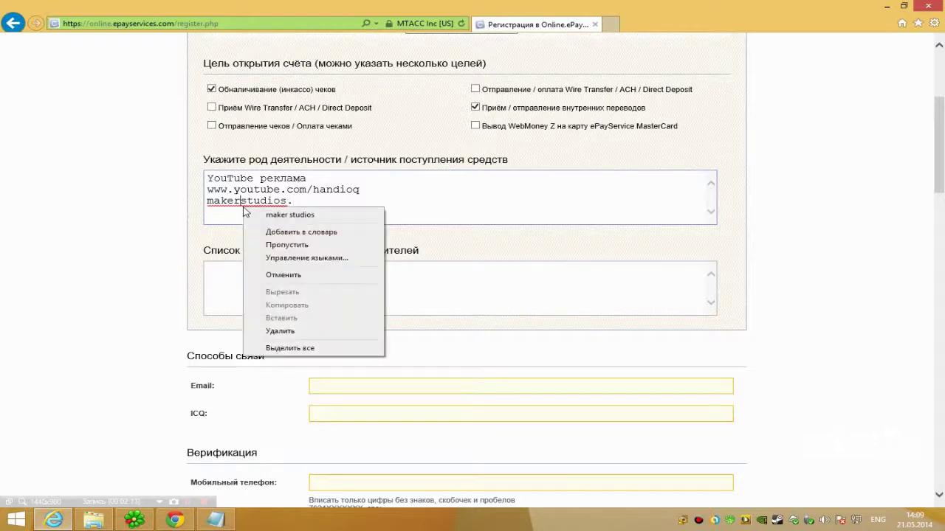
pyautogui.click(292, 215)
pyautogui.hotkey('ctrl', 'z')
pyautogui.write('com')
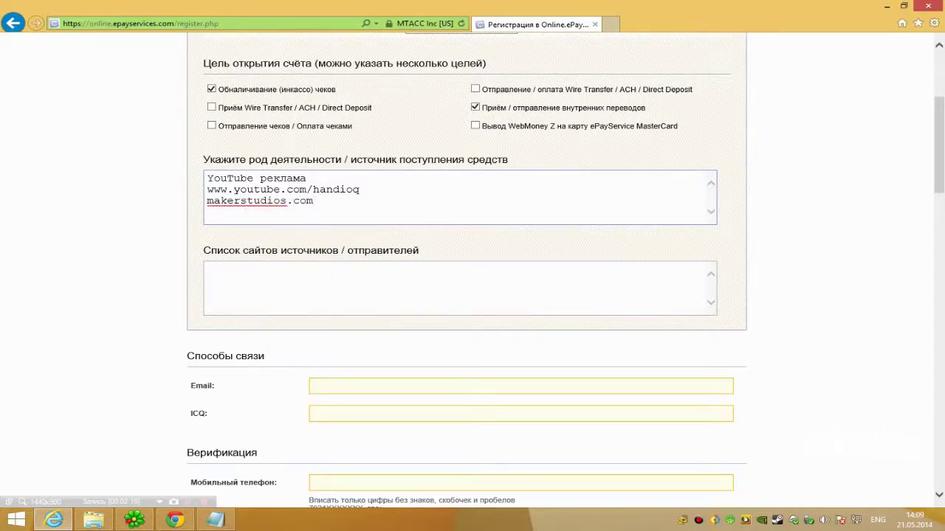
# Replace the extra site line with rpmnetwork.com and move it into the source sites list
pyautogui.moveTo(315, 201); pyautogui.dragTo(137, 200)
pyautogui.write('rom')
pyautogui.press('BackSpace')
pyautogui.press('BackSpace')
pyautogui.write('pmnetwork.c')
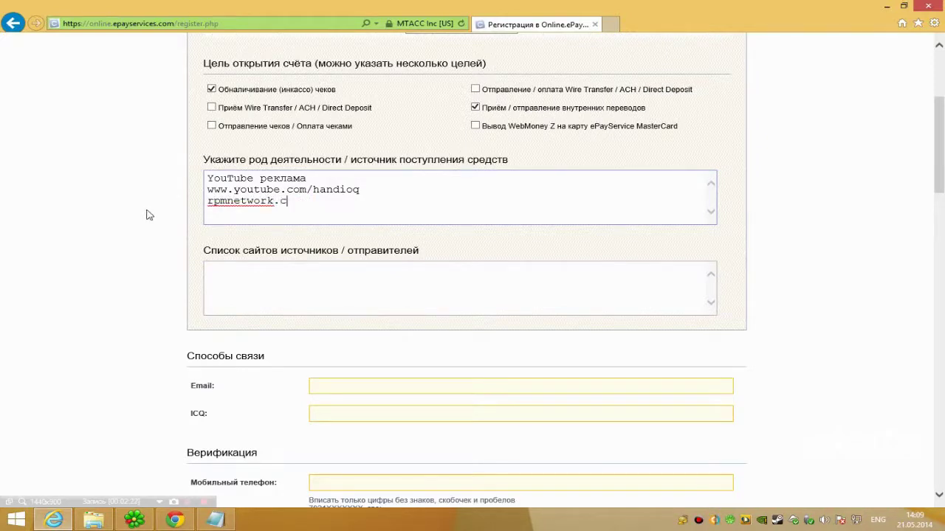
pyautogui.hotkey('shift', 'Home')
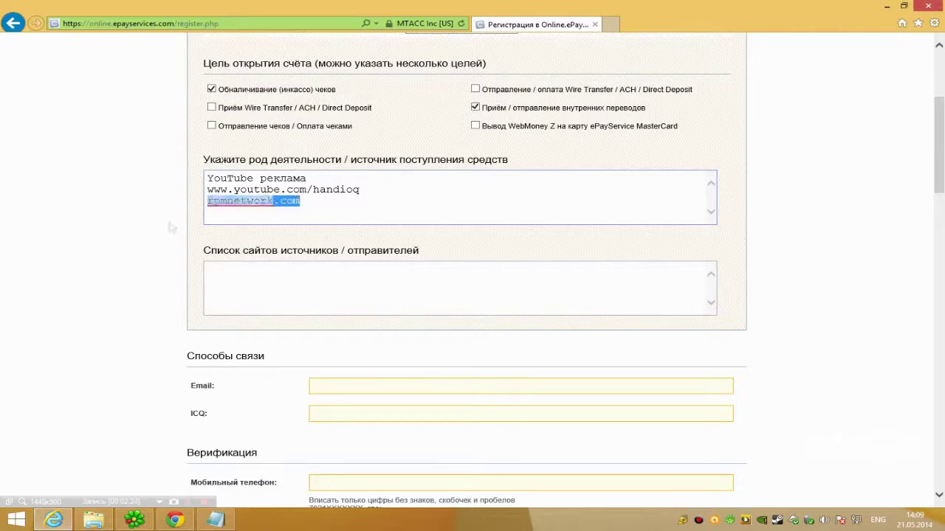
pyautogui.hotkey('ctrl', 'x')
pyautogui.press('Tab')
pyautogui.hotkey('ctrl', 'v')
pyautogui.hotkey('shift', 'Home')
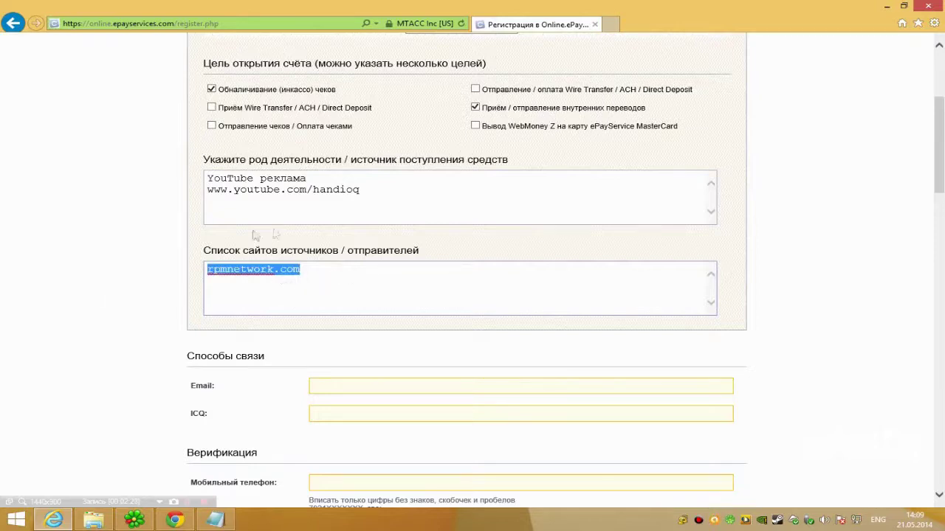
pyautogui.hotkey('ctrl', 'x')
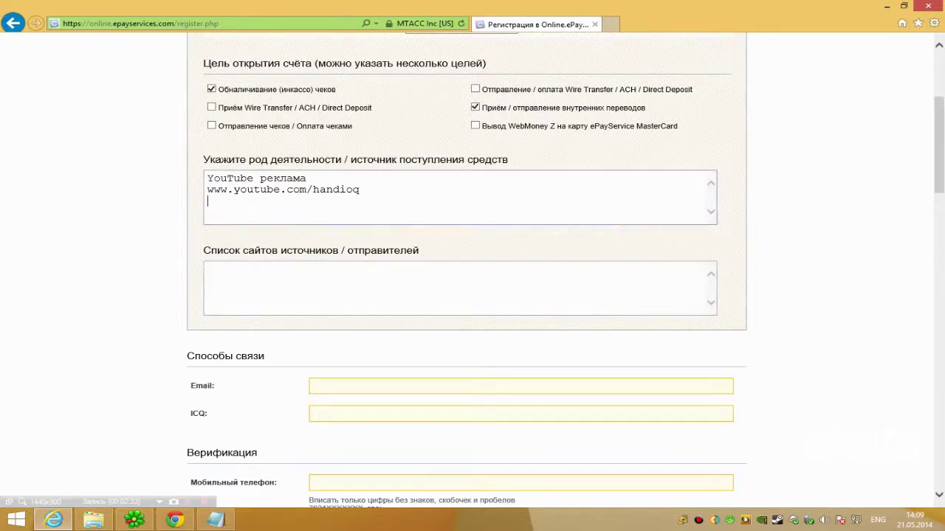
pyautogui.scroll(-1, 361, 284)
# Restore rpmnetwork.com as the source site and enter the contact e-mail address
pyautogui.hotkey('ctrl', 'v')
pyautogui.scroll(-2, 358, 192)
pyautogui.press('Tab')
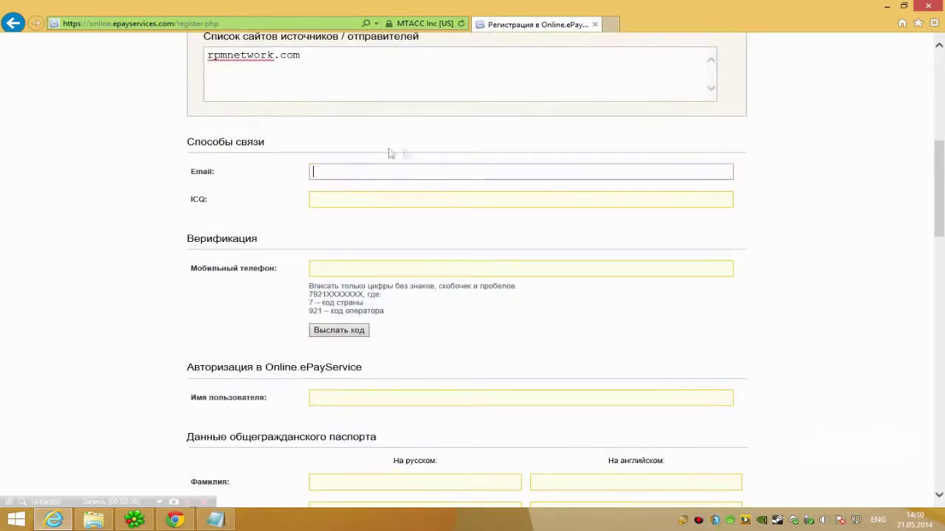
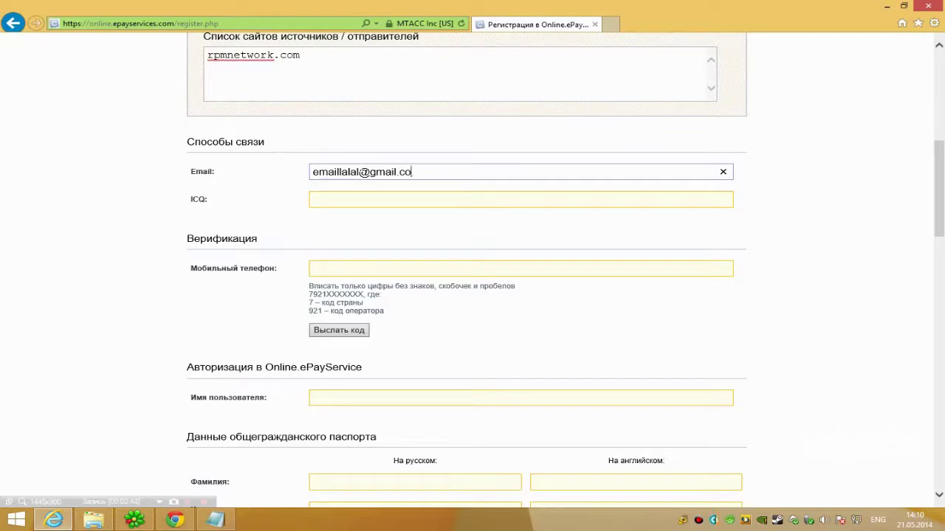
# Enter the ICQ number in the ICQ field
pyautogui.click(316, 199)
pyautogui.press('BackSpace')
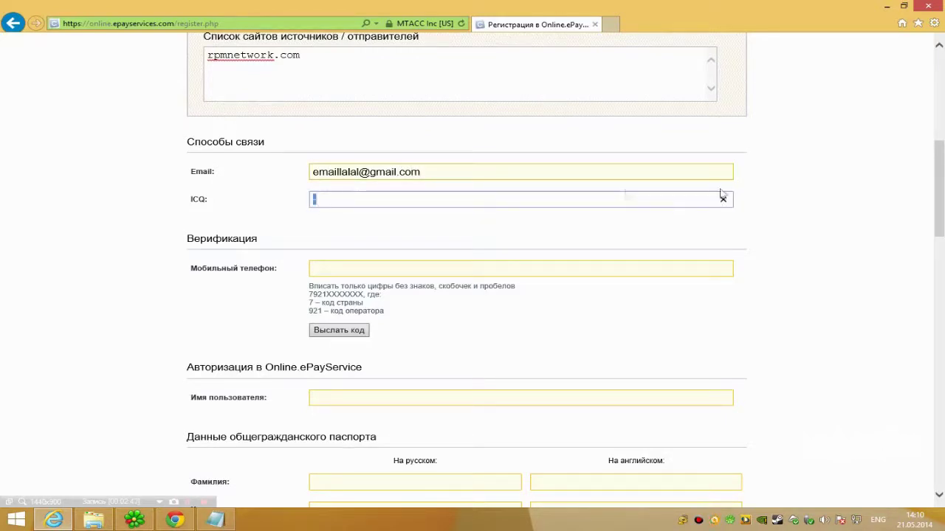
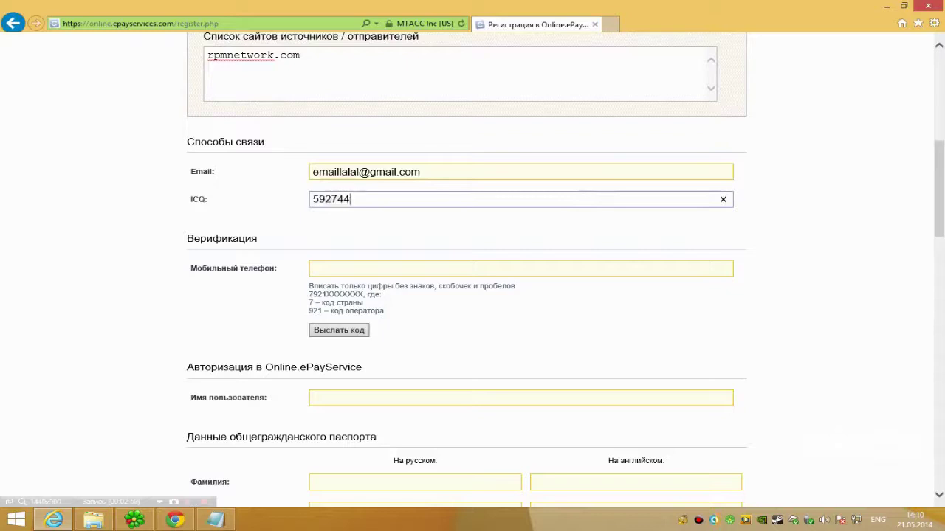
pyautogui.scroll(-2, 391, 244)
# Type a mobile phone number, then clear it so the field stays empty
pyautogui.click(357, 127)
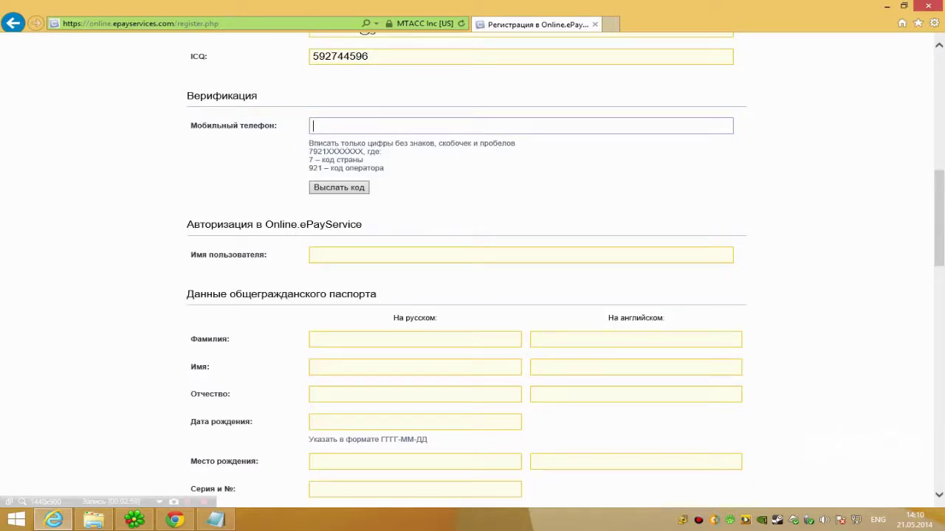
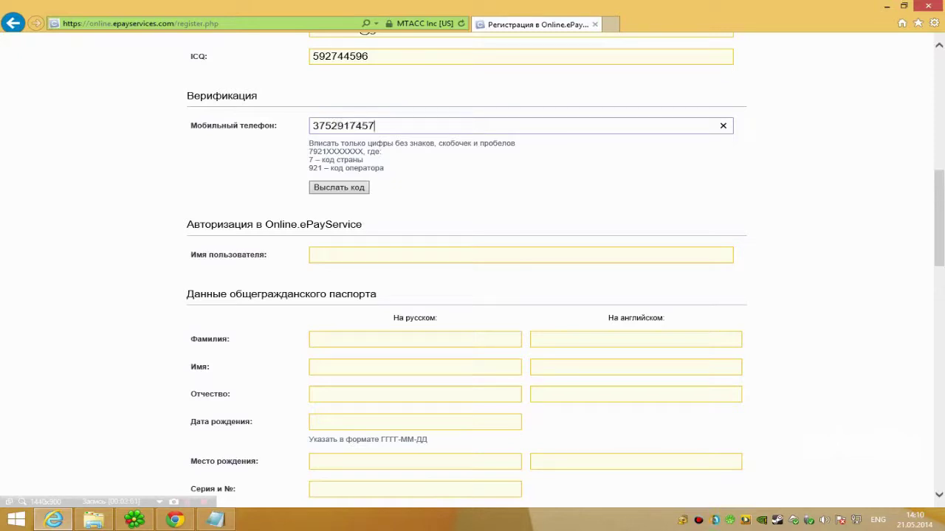
pyautogui.doubleClick(395, 126)
pyautogui.press('BackSpace')
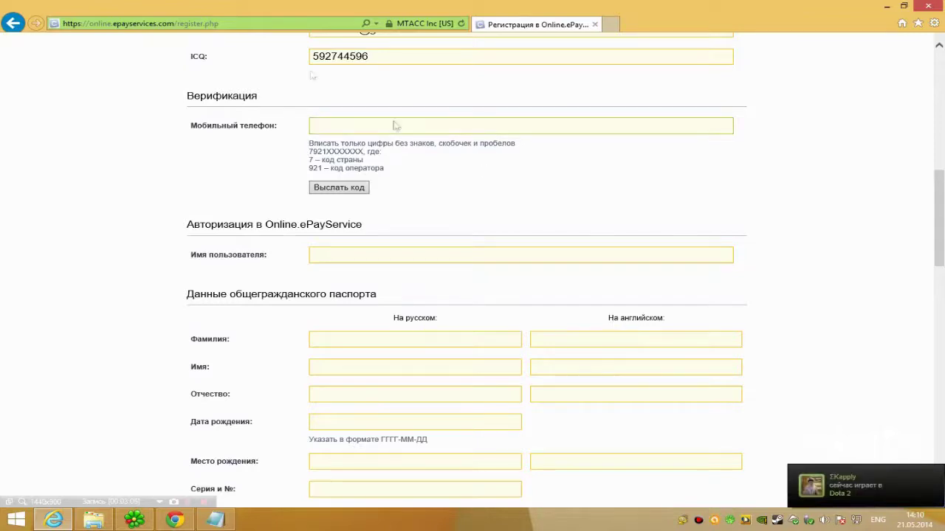
# Enter the username and the passport surname and first name in Russian
pyautogui.scroll(-1, 288, 156)
pyautogui.click(317, 183)
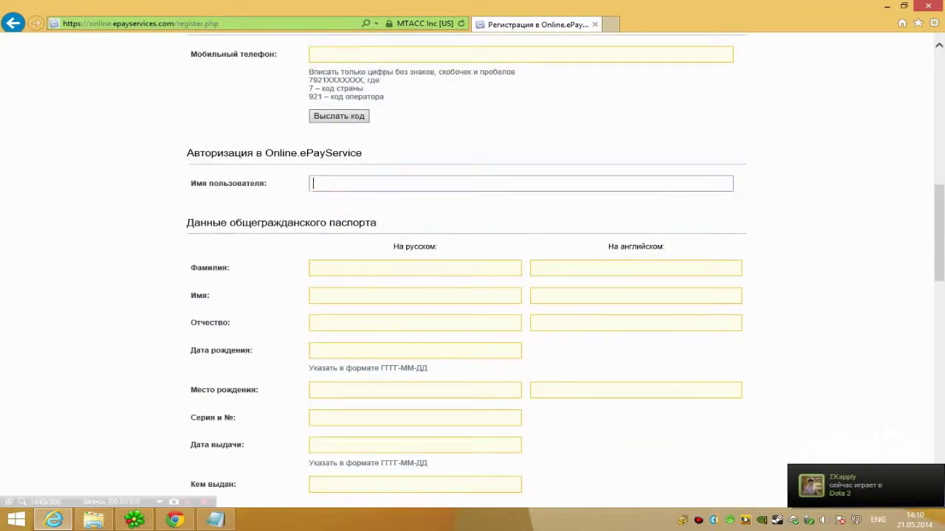
pyautogui.write('handi')
pyautogui.scroll(-1, 262, 196)
pyautogui.press('Tab')
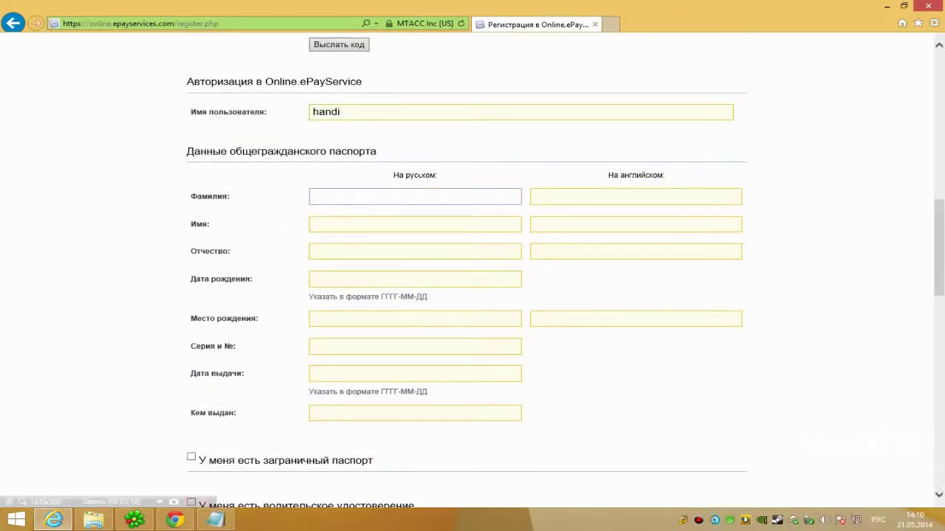
pyautogui.press('Tab')
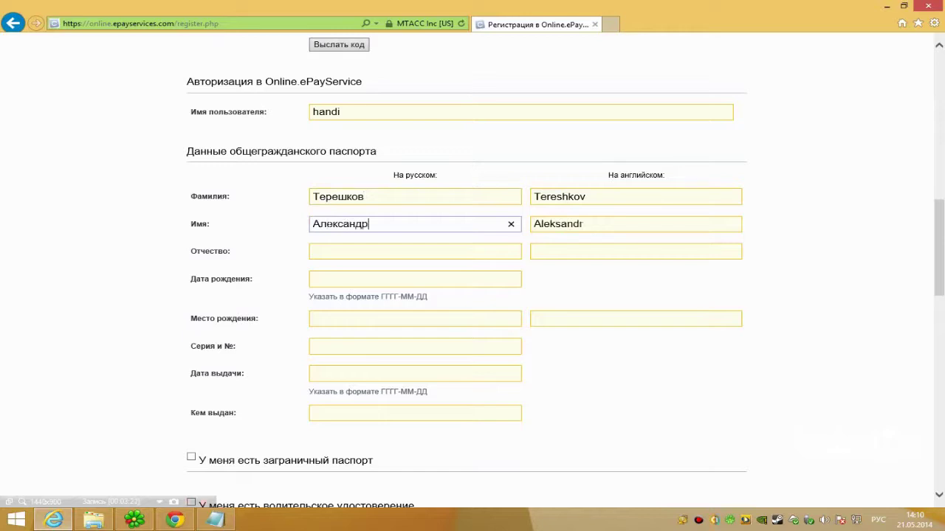
# Retype the auto-filled English surname with the corrected transliteration
pyautogui.rightClick(616, 216)
pyautogui.click(562, 197)
pyautogui.moveTo(587, 196); pyautogui.dragTo(532, 197)
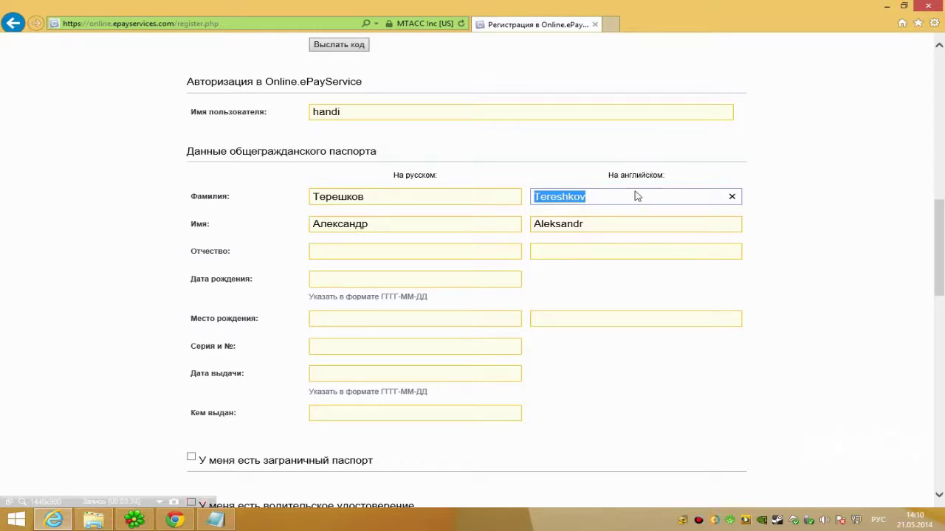
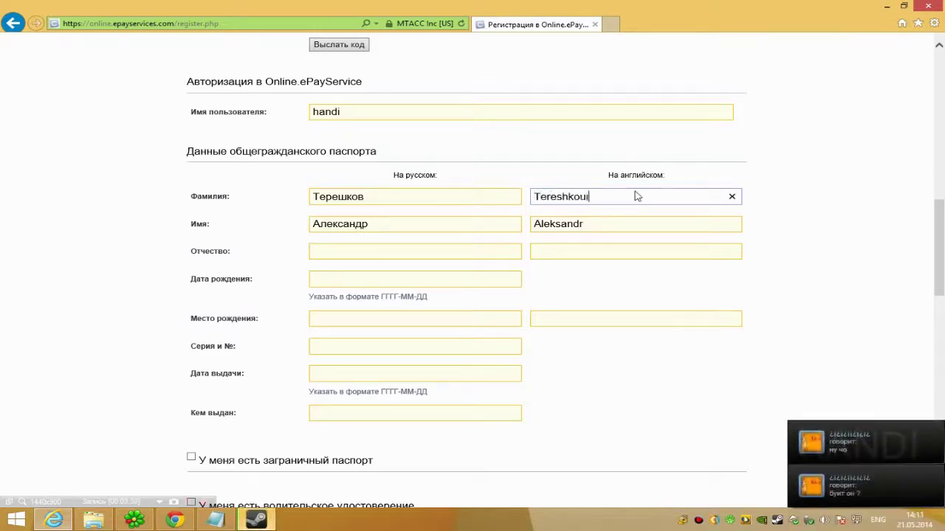
pyautogui.press('BackSpace')
# Fix the transliteration of the English first name, leaving the surname unchanged
pyautogui.press('Tab')
pyautogui.hotkey('shift', 'Left')
pyautogui.hotkey('shift', 'Left')
pyautogui.hotkey('shift', 'Left')
pyautogui.hotkey('shift', 'Left')
pyautogui.hotkey('shift', 'Left')
pyautogui.write('ak')
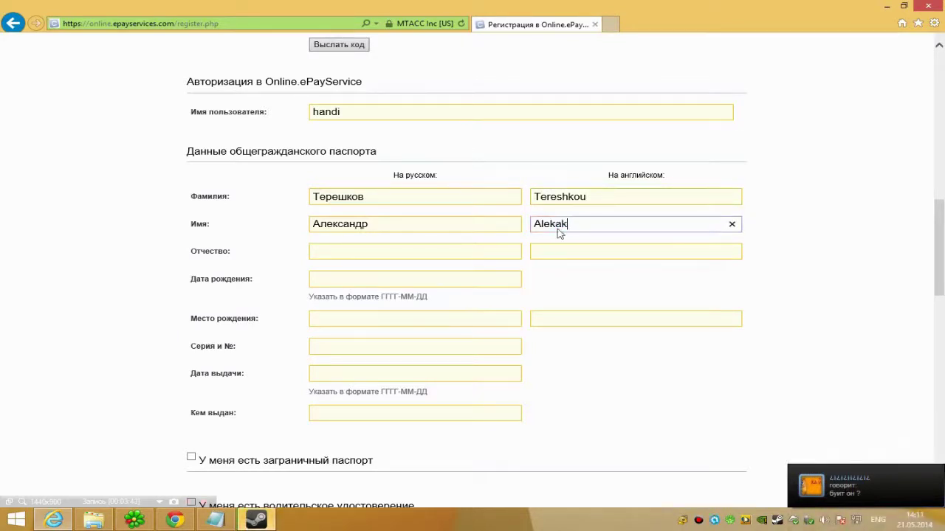
pyautogui.write('asnd')
pyautogui.hotkey('ctrl', 'a')
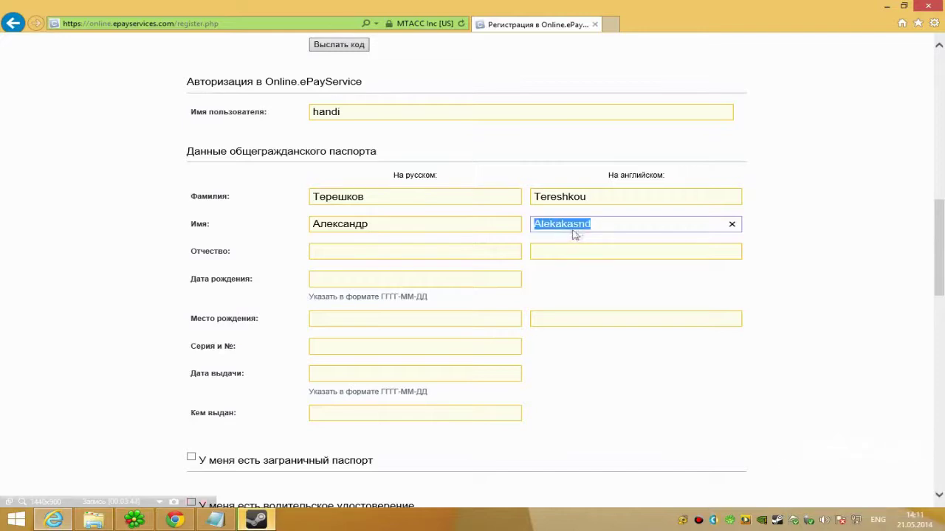
pyautogui.press('BackSpace')
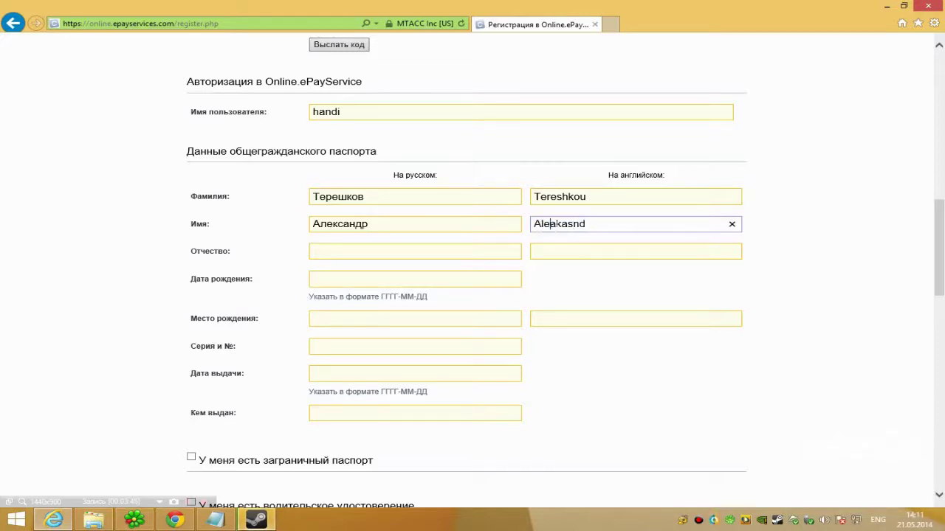
pyautogui.doubleClick(564, 225)
pyautogui.click(567, 224)
pyautogui.press('BackSpace')
pyautogui.click(568, 223)
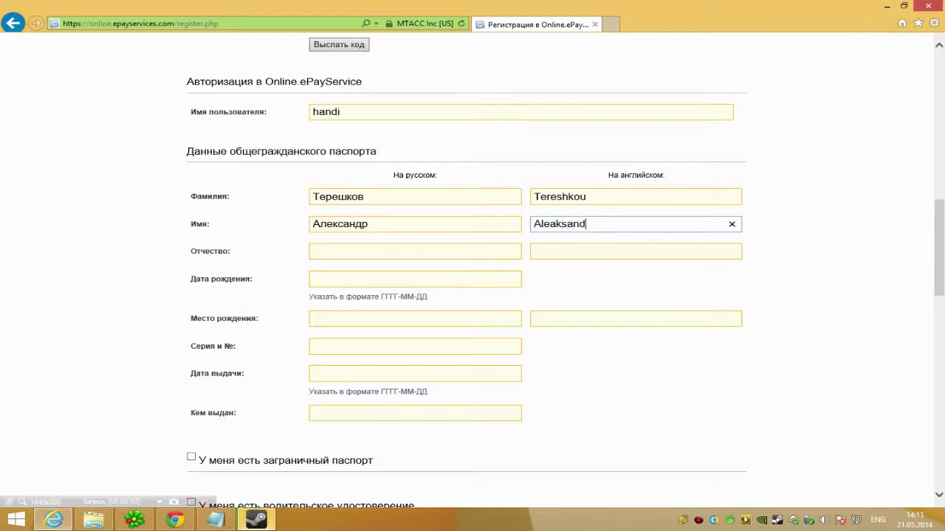
pyautogui.press('BackSpace')
pyautogui.write('i')
pyautogui.click(624, 242)
pyautogui.click(549, 194)
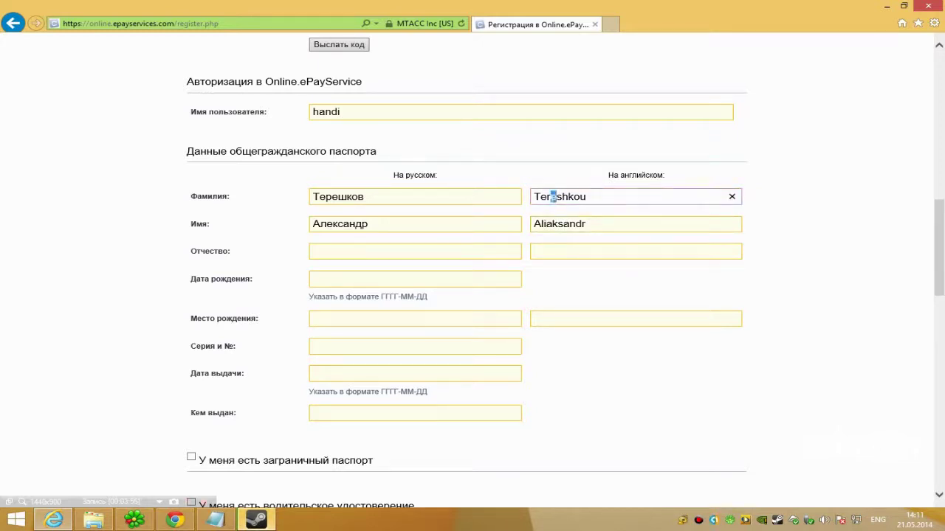
pyautogui.moveTo(549, 197); pyautogui.dragTo(552, 197)
pyautogui.click(559, 209)
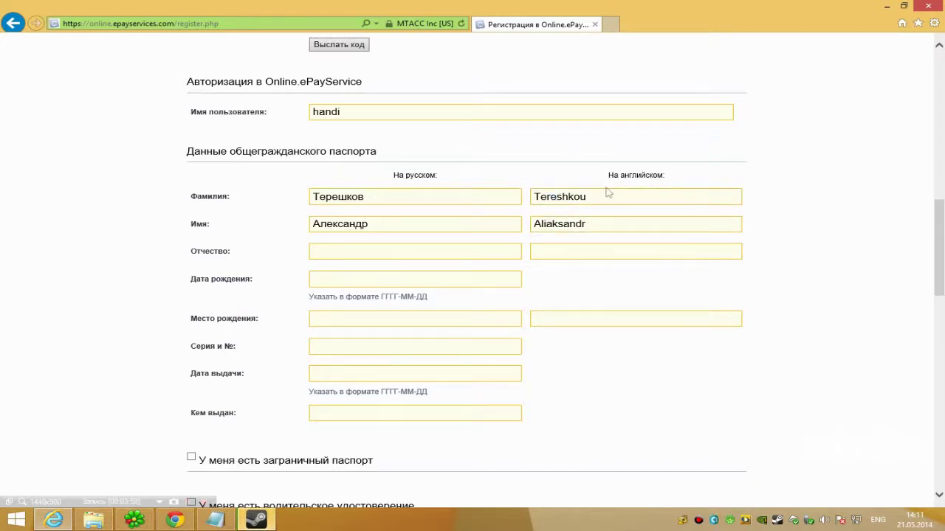
# Enter the patronymic in Russian
pyautogui.scroll(-1, 499, 217)
pyautogui.click(317, 180)
pyautogui.write('Андреевич')
pyautogui.click(633, 195)
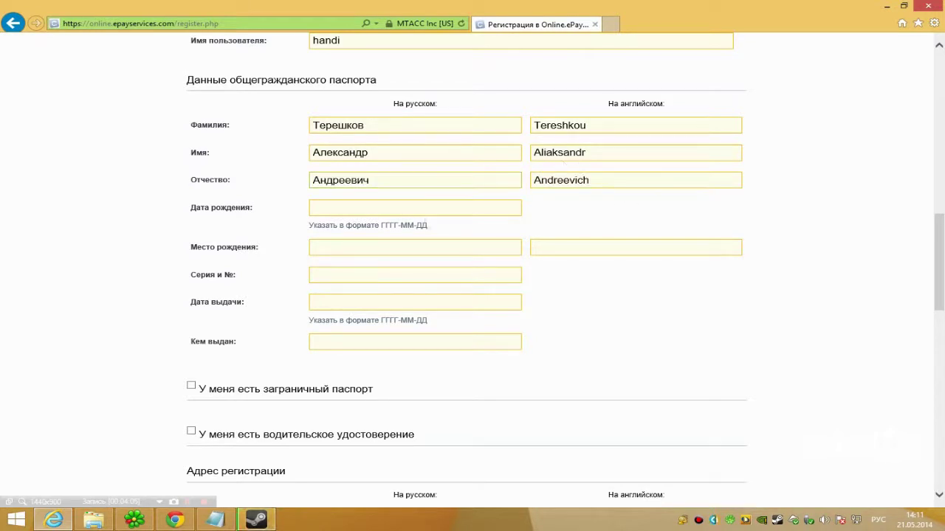
pyautogui.scroll(-1, 310, 165)
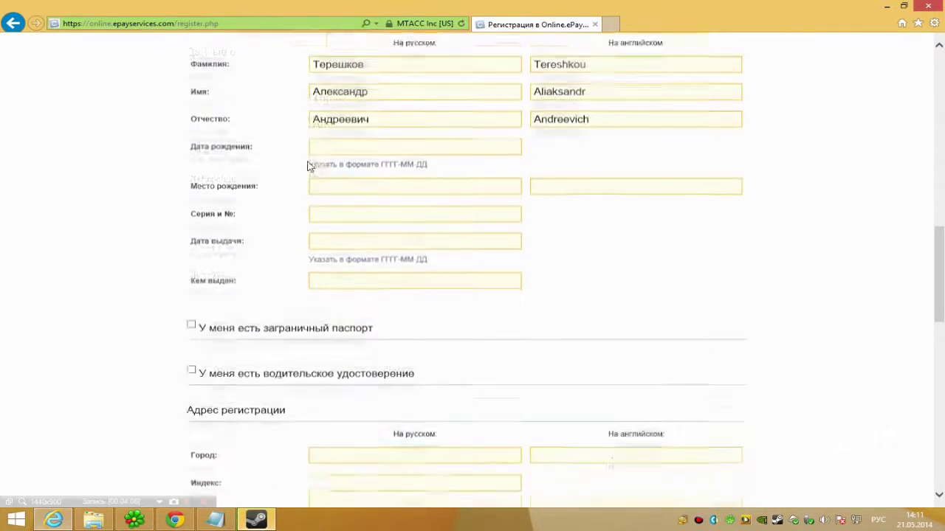
# Pick the 21st as birth date, then clear it so the date stays blank
pyautogui.click(430, 136)
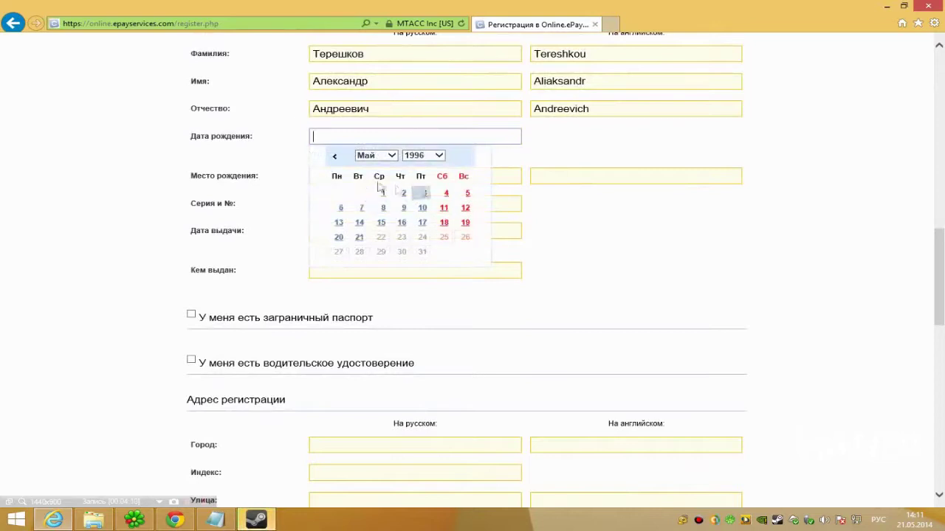
pyautogui.click(360, 238)
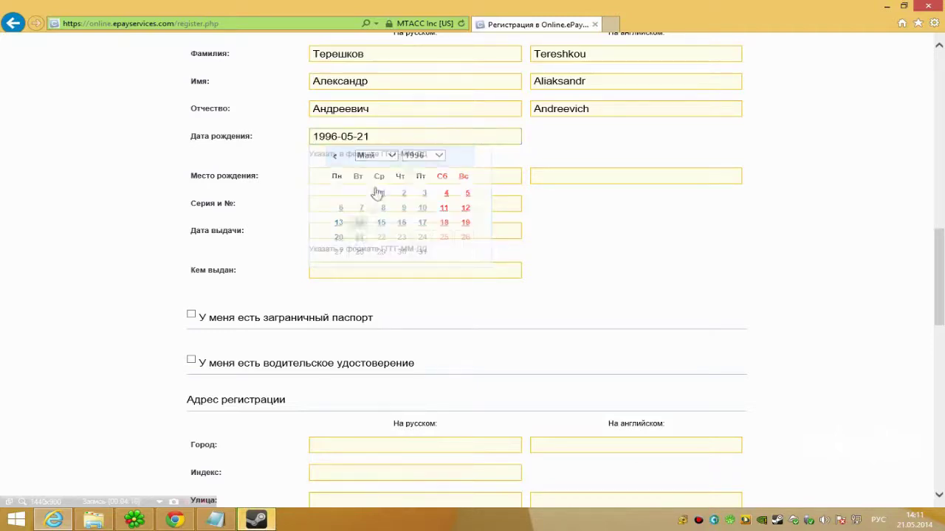
pyautogui.click(517, 138)
pyautogui.press('Delete')
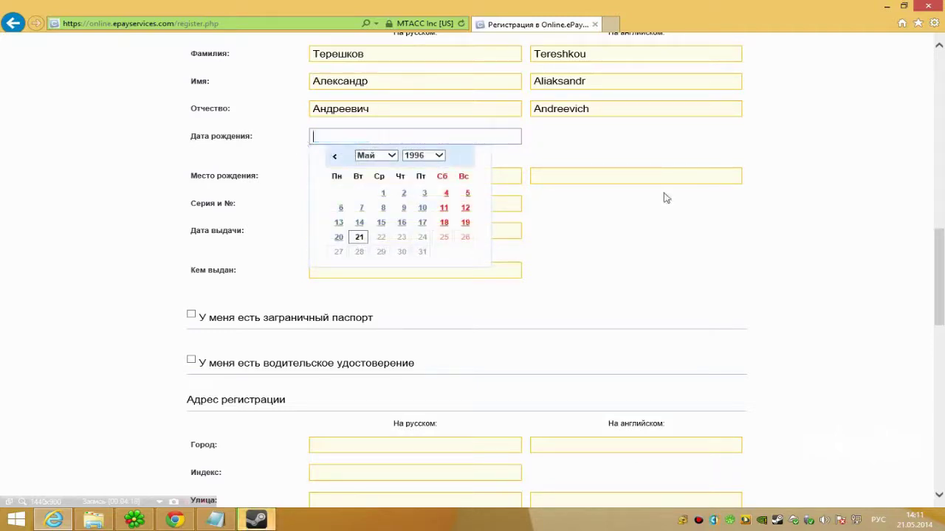
pyautogui.click(269, 170)
# Type 'Республика Беларусь, Минская область' into the Russian place of birth
pyautogui.press('Tab')
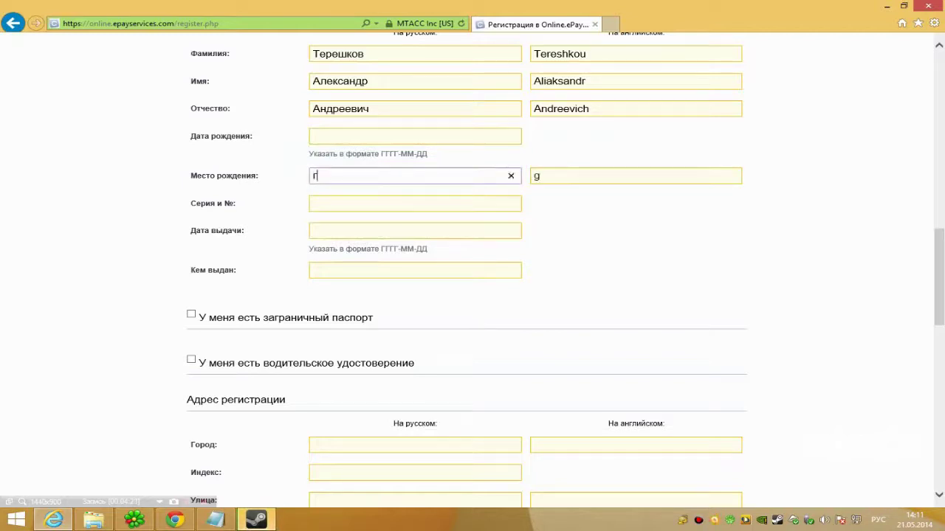
pyautogui.write('г')
pyautogui.press('BackSpace')
pyautogui.write('Беларус')
pyautogui.hotkey('ctrl', 'a')
pyautogui.write('Республика Беларусь')
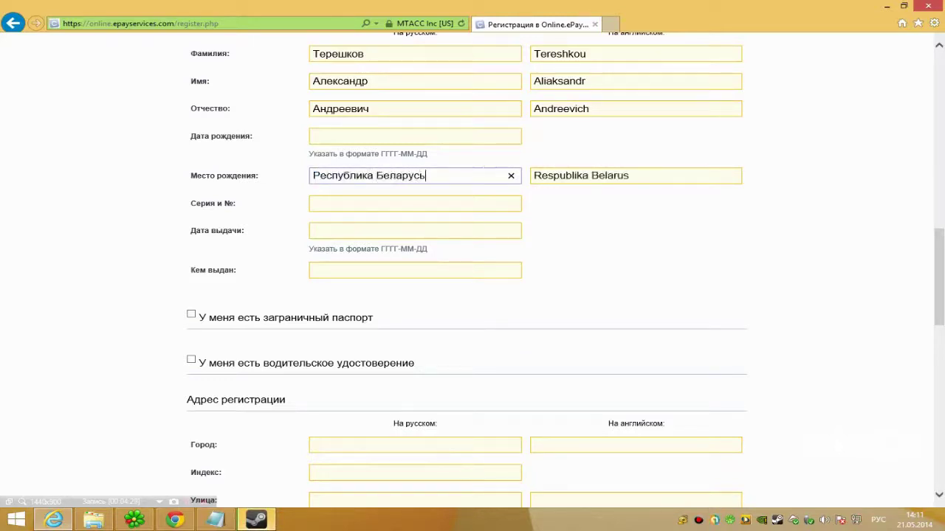
pyautogui.press('BackSpace')
pyautogui.write('Ми')
pyautogui.press('BackSpace')
pyautogui.press('BackSpace')
pyautogui.write('Минская область, г')
# Complete the place of birth with 'г. Минск', fixing the ending
pyautogui.hotkey('ctrl', 'a')
pyautogui.hotkey('ctrl', 'c')
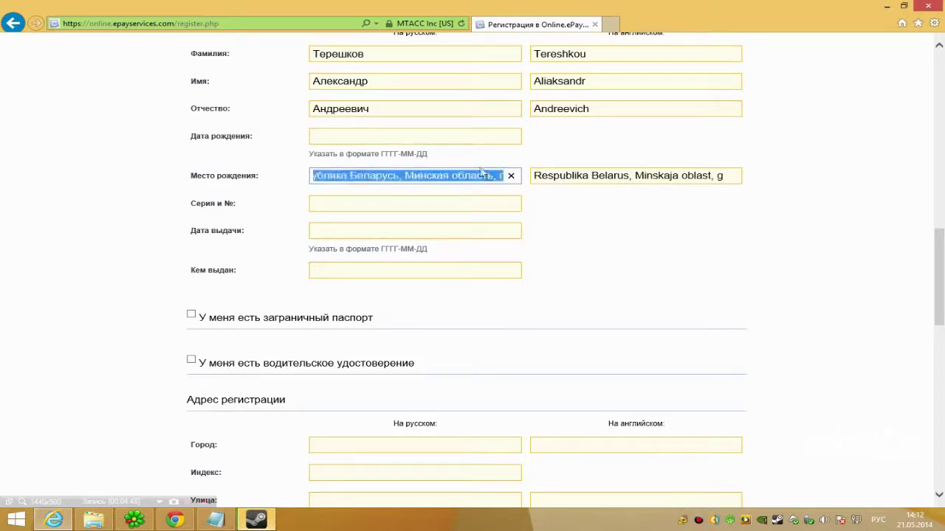
pyautogui.click(511, 175)
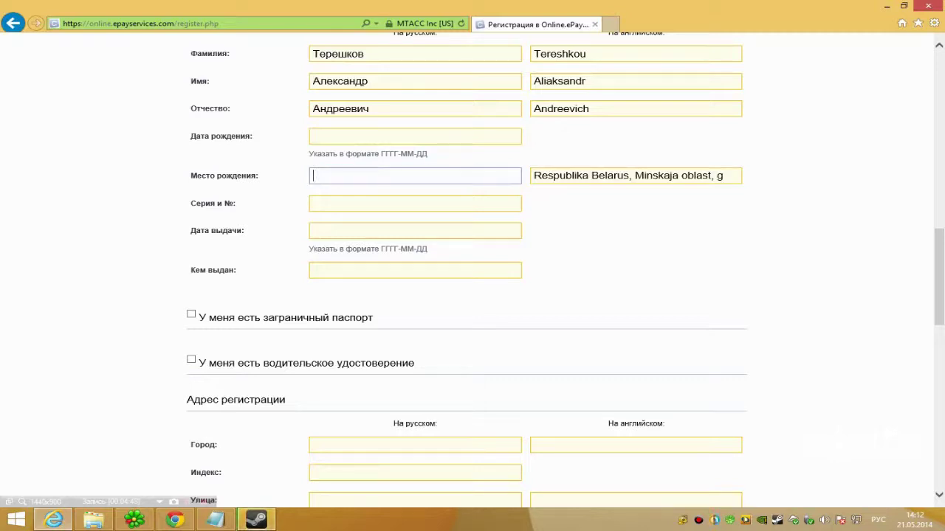
pyautogui.hotkey('ctrl', 'v')
pyautogui.moveTo(478, 176); pyautogui.dragTo(742, 200)
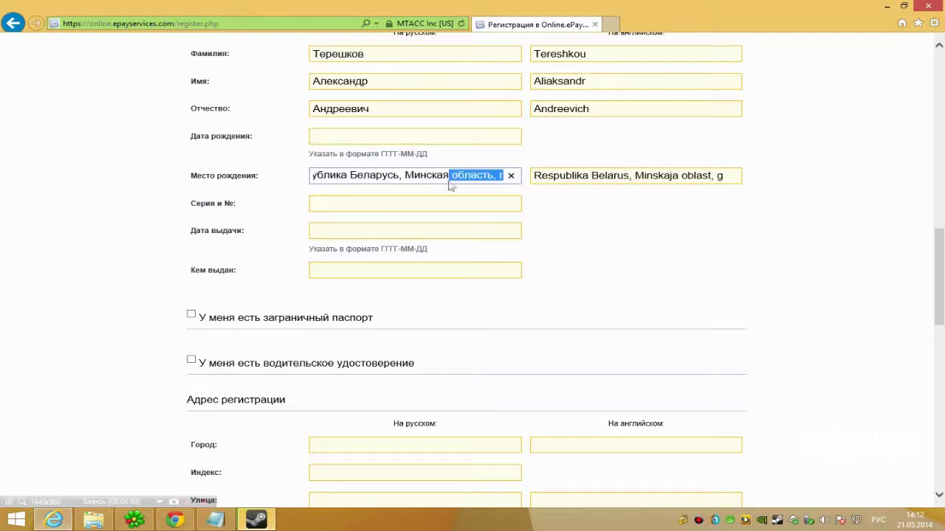
pyautogui.click(481, 176)
pyautogui.doubleClick(501, 176)
pyautogui.write('г. Ми')
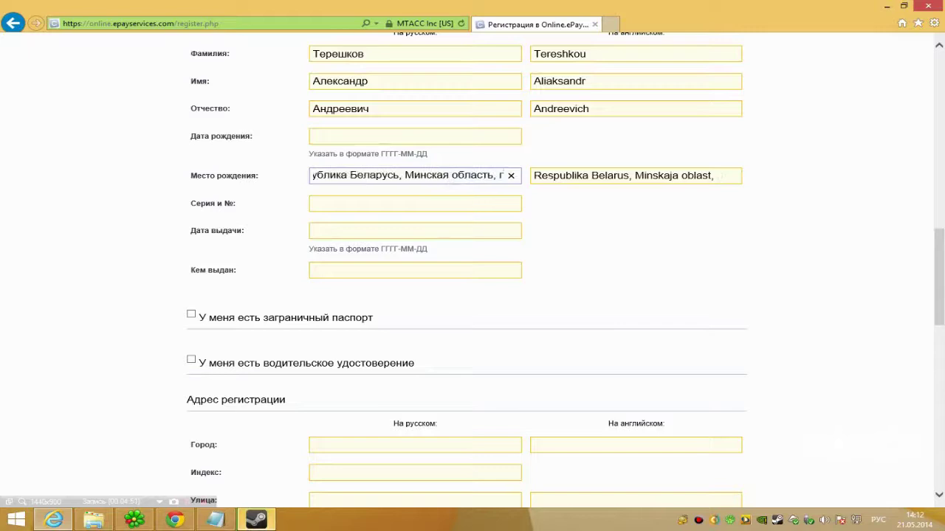
pyautogui.write('нск')
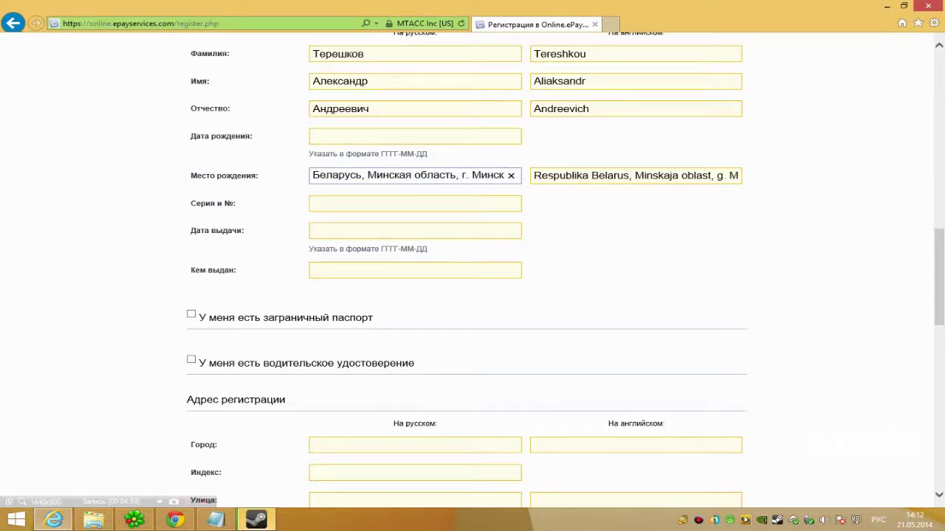
pyautogui.click(313, 204)
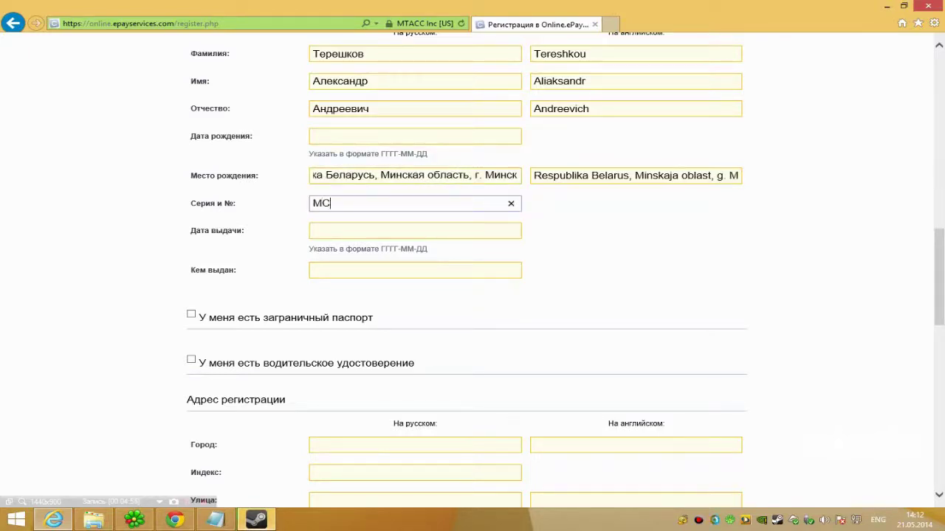
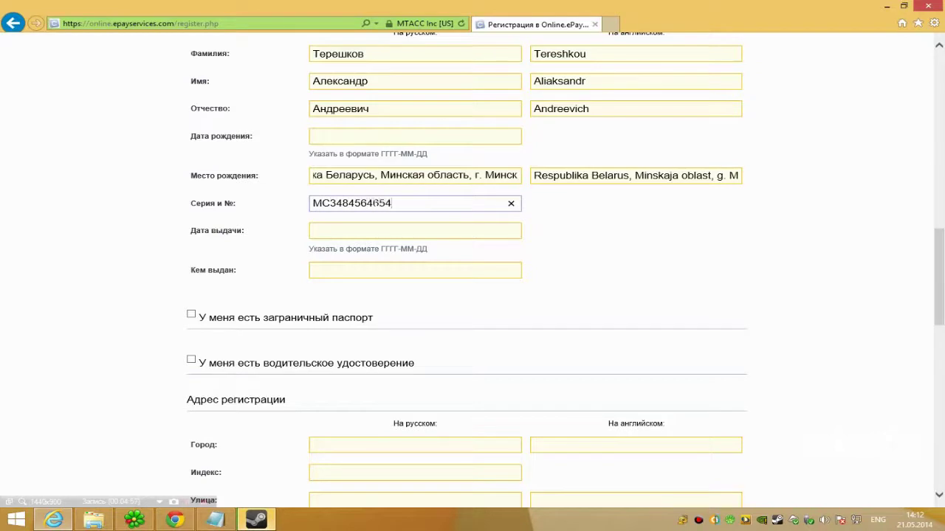
# Enter the passport series and number and set the issue date to 2014-05-04
pyautogui.click(363, 231)
pyautogui.click(443, 317)
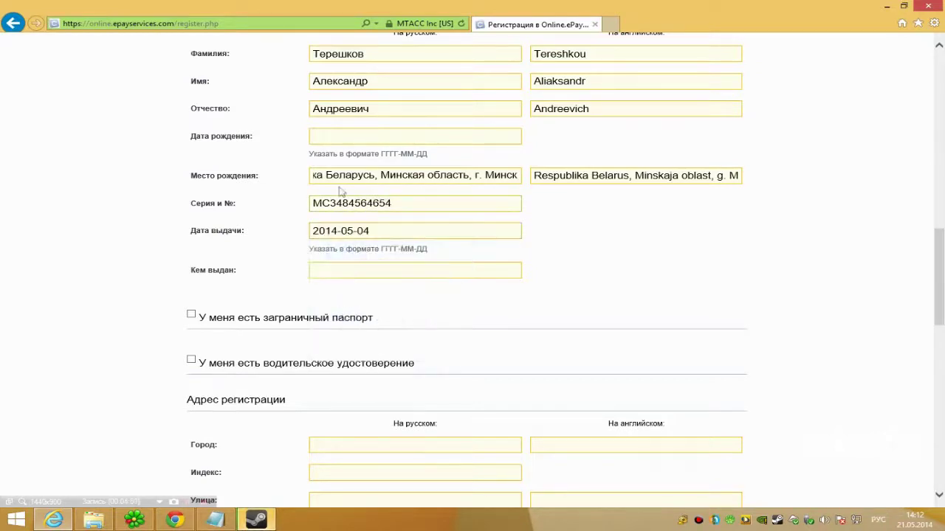
# Enter 'Минским РОВД' as the passport's issuing authority
pyautogui.click(313, 270)
pyautogui.hotkey('alt', 'shift')
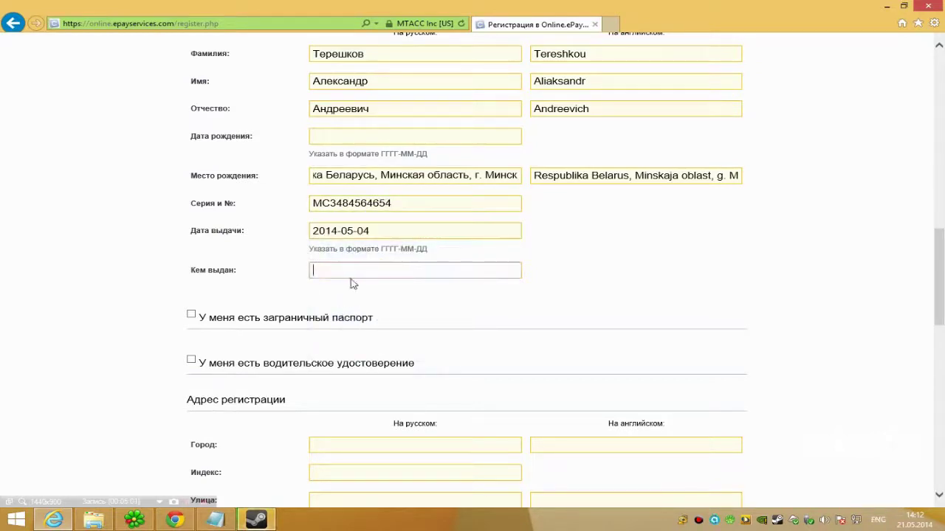
pyautogui.write('V')
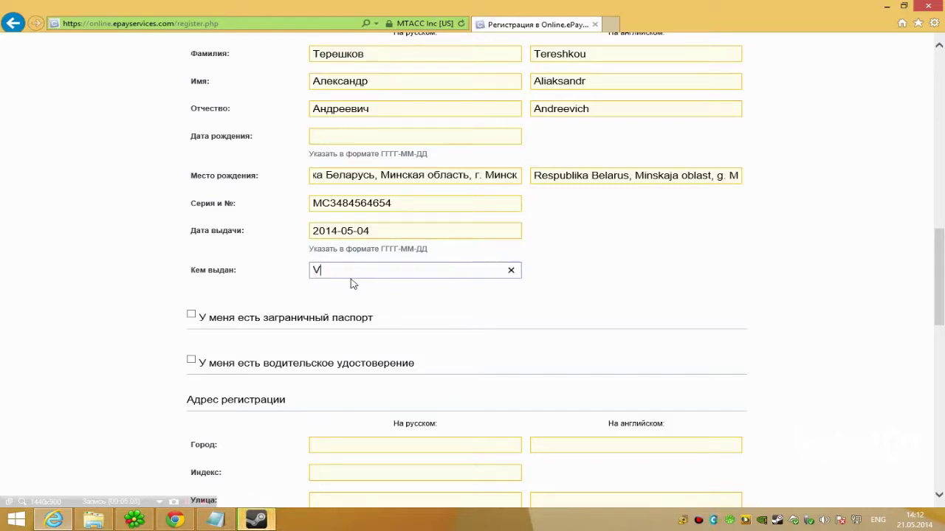
pyautogui.hotkey('alt', 'shift')
pyautogui.write('Минским РОВД')
pyautogui.click(460, 301)
# Toggle the foreign-passport option on and back off, leaving it unticked
pyautogui.scroll(-1, 460, 302)
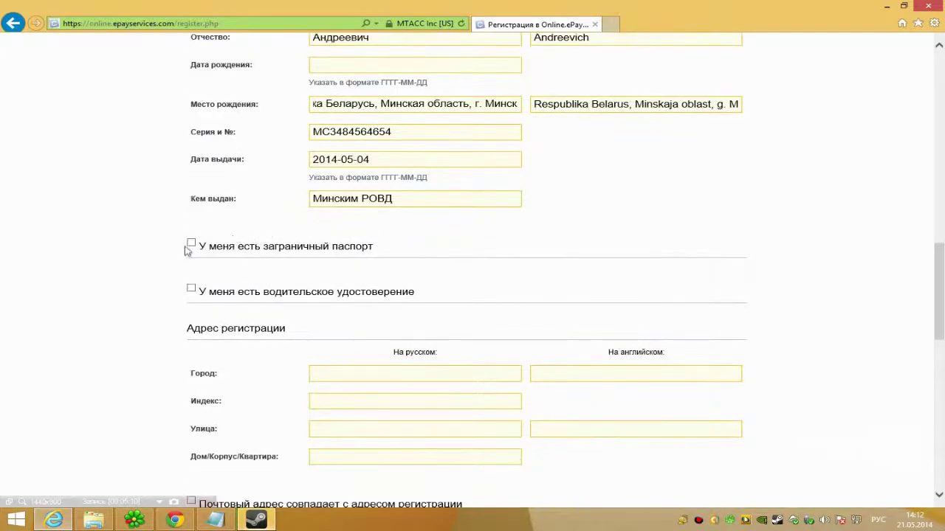
pyautogui.click(192, 244)
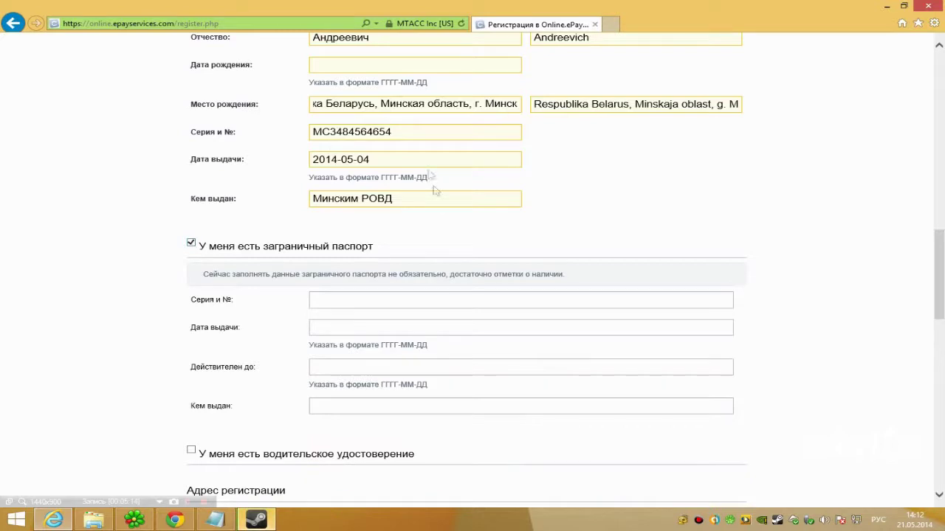
pyautogui.click(192, 245)
pyautogui.scroll(-3, 222, 221)
pyautogui.click(310, 187)
pyautogui.click(306, 188)
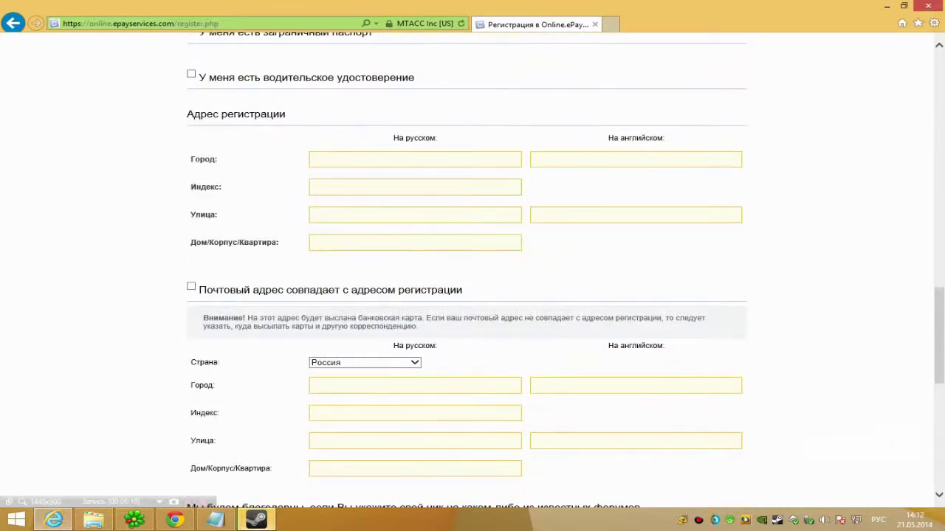
# Enter the registration city, postal index, street and house/flat number
pyautogui.write('Ми')
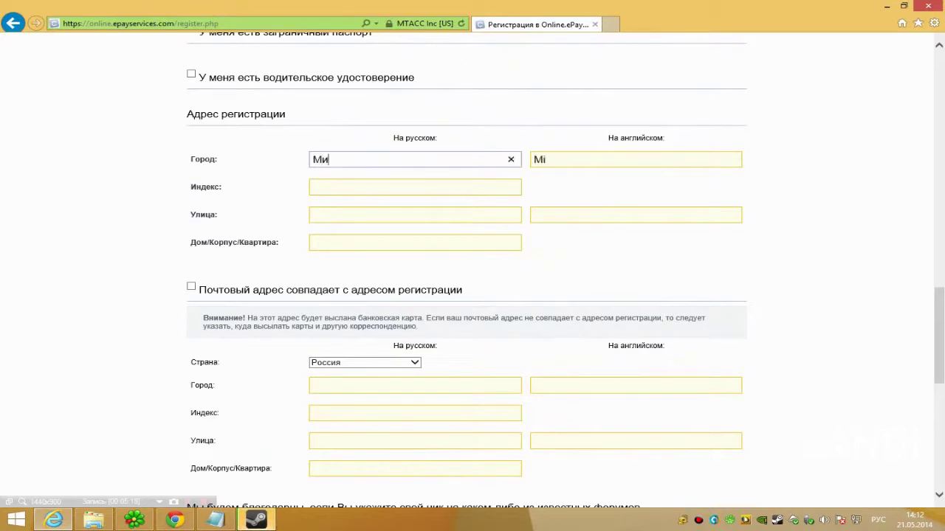
pyautogui.write('нск')
pyautogui.click(313, 187)
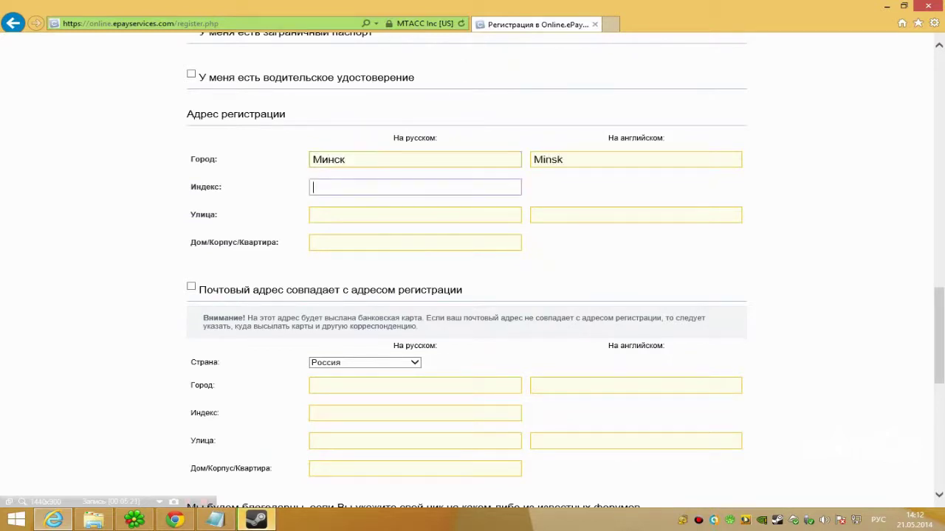
pyautogui.write('2245731')
pyautogui.click(313, 220)
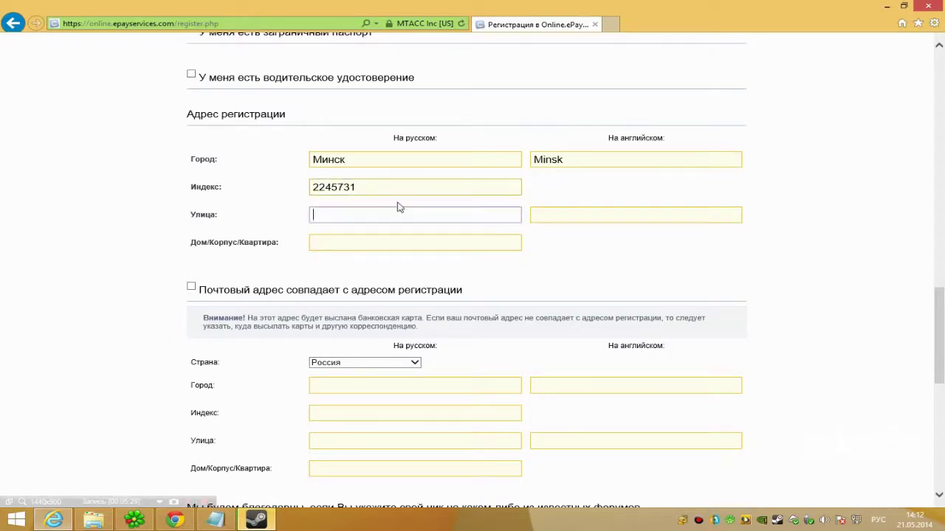
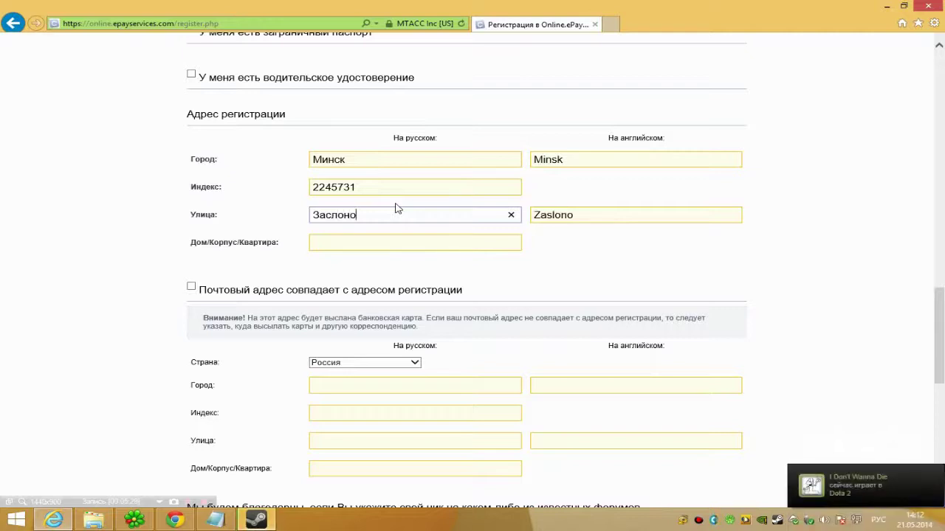
pyautogui.click(317, 242)
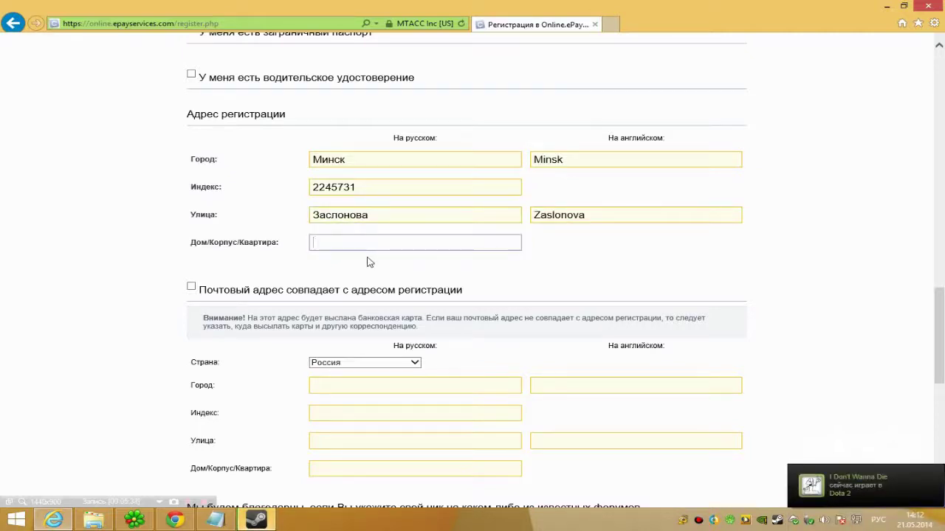
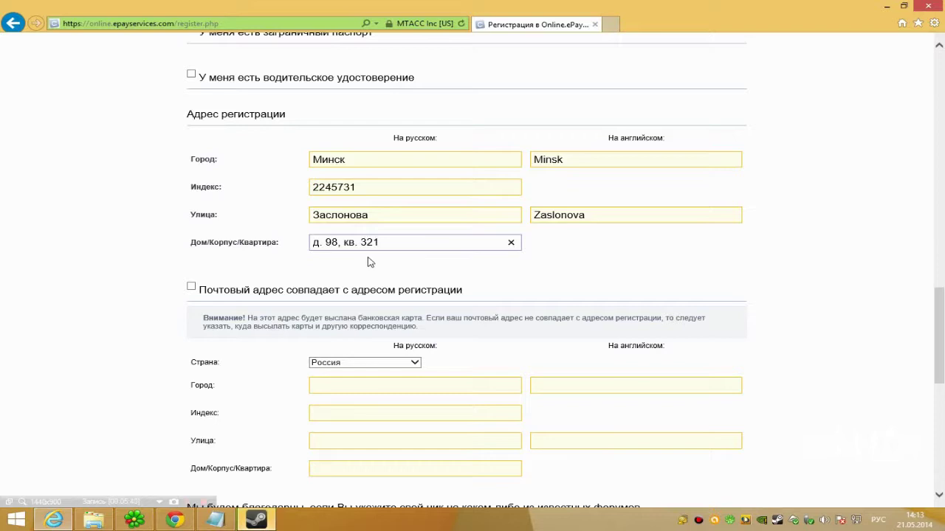
# Tidy the house/flat entry by deleting the stray dots and inserting a hyphen
pyautogui.click(369, 262)
pyautogui.click(325, 242)
pyautogui.moveTo(319, 242); pyautogui.dragTo(313, 242)
pyautogui.press('BackSpace')
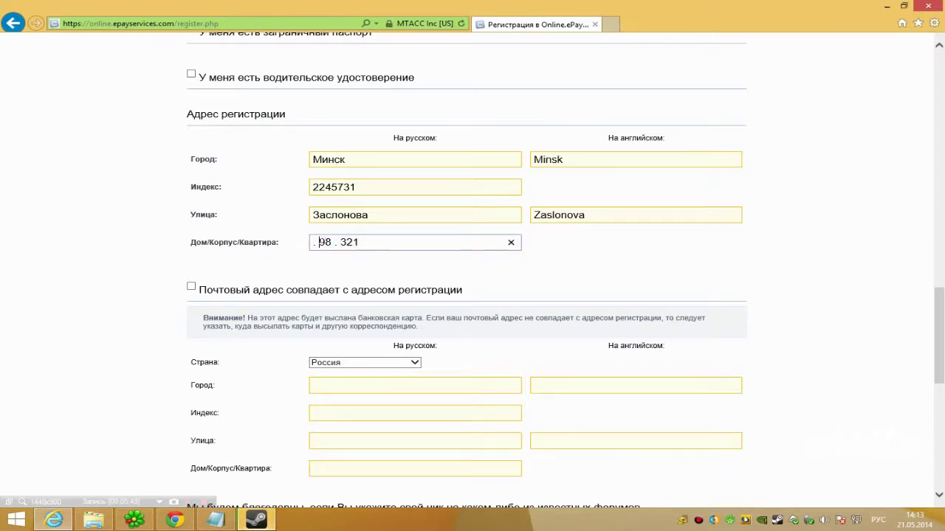
pyautogui.moveTo(334, 242); pyautogui.dragTo(326, 242)
pyautogui.press('BackSpace')
pyautogui.write('-')
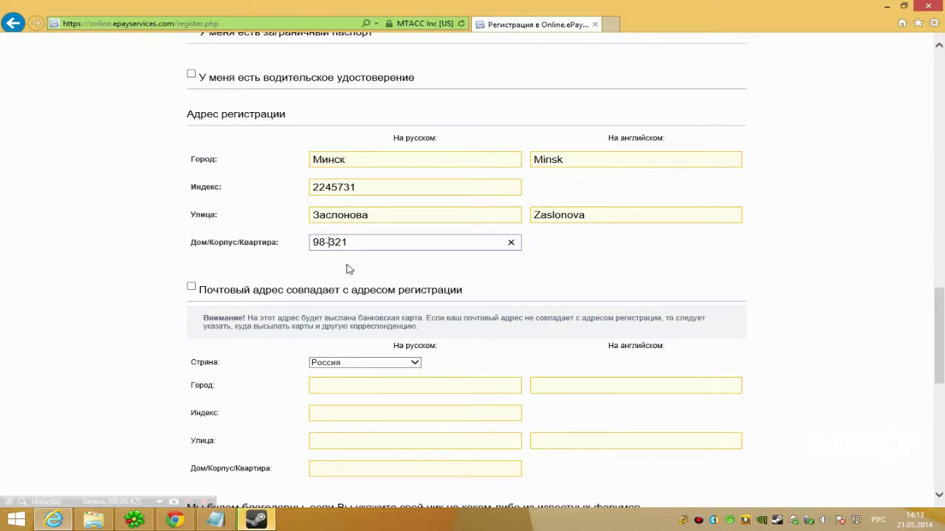
pyautogui.scroll(-1, 221, 244)
# Tick 'postal address matches registration address' and enter Другое: 'YouTube блоггинг' as main activity
pyautogui.click(189, 216)
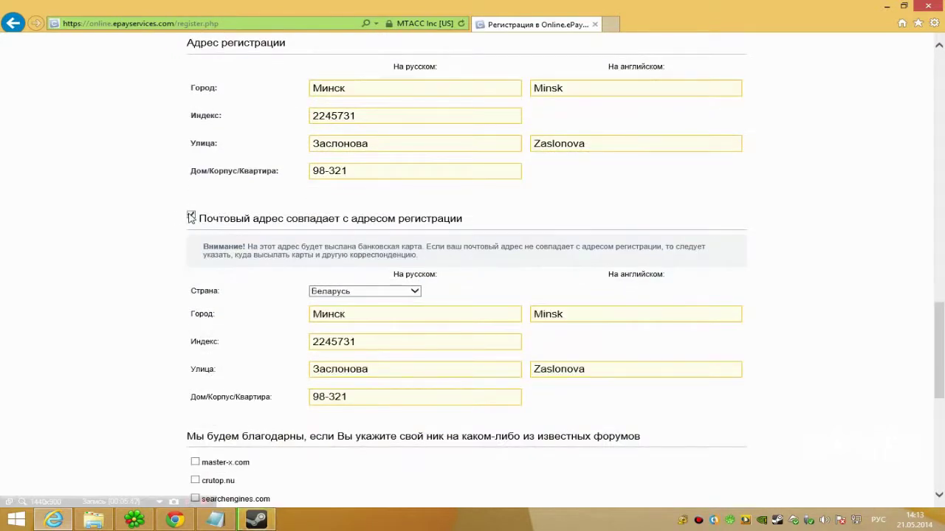
pyautogui.scroll(-3, 285, 251)
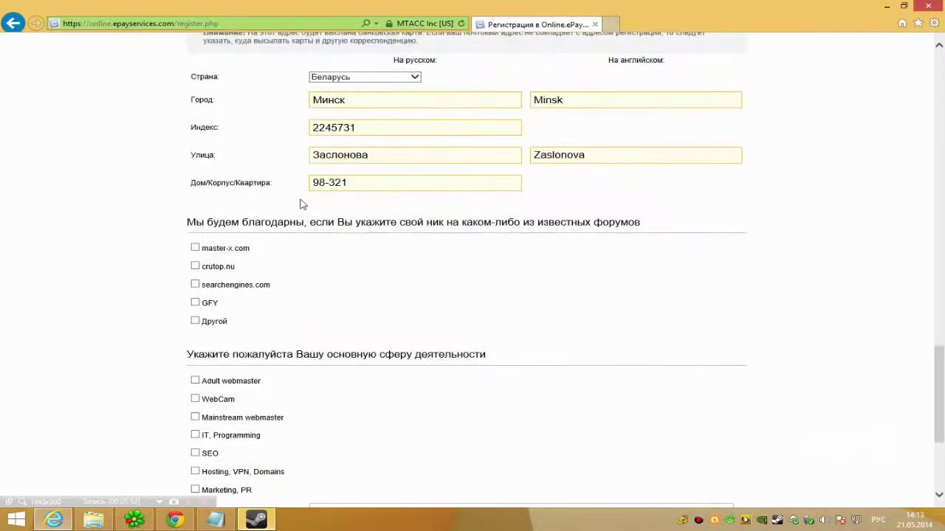
pyautogui.scroll(-3, 218, 235)
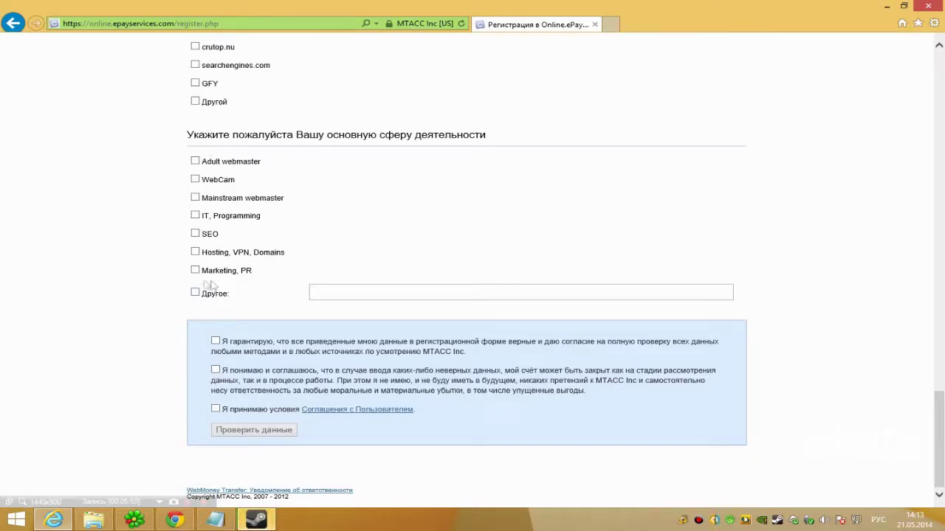
pyautogui.click(195, 294)
pyautogui.write('Yo')
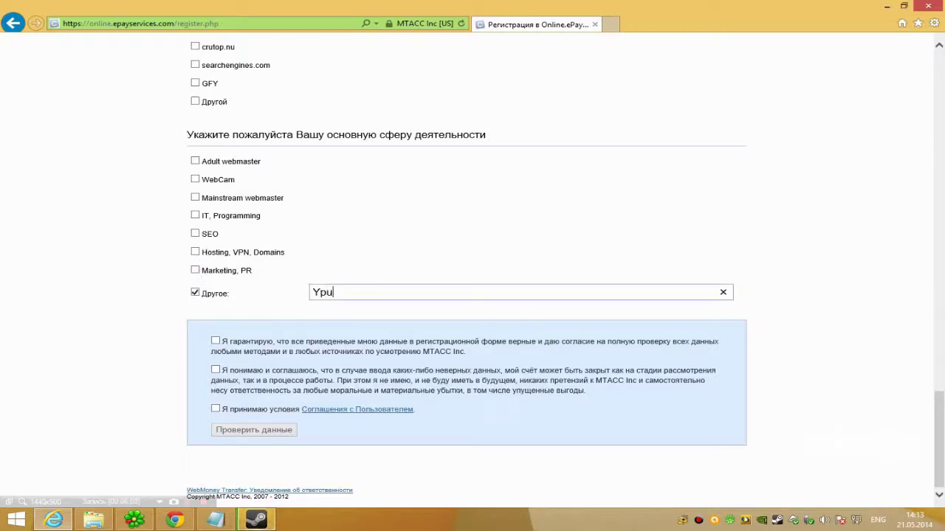
pyautogui.write('uTube блоггинг')
# Tick all three agreement checkboxes, including the user agreement terms
pyautogui.click(215, 340)
pyautogui.click(215, 409)
pyautogui.click(215, 370)
pyautogui.moveTo(938, 404); pyautogui.dragTo(919, 422)
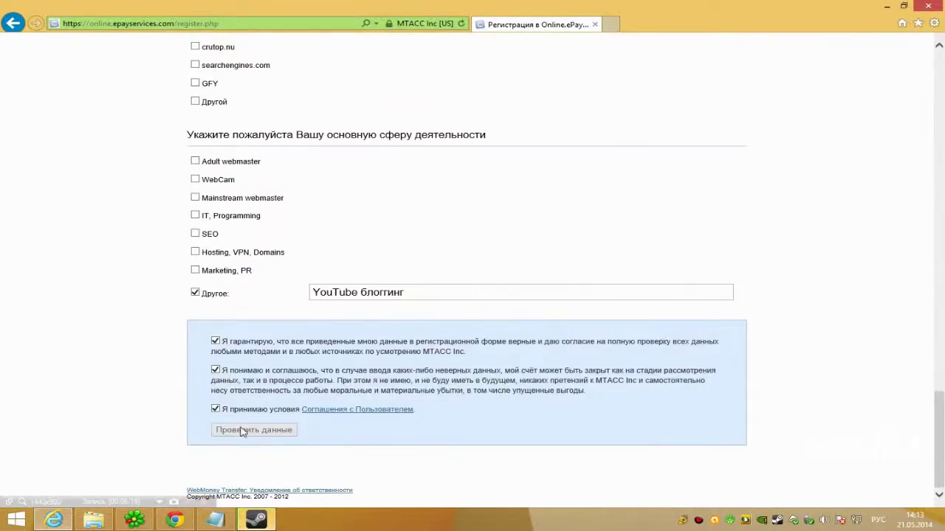
pyautogui.moveTo(931, 437)
pyautogui.mouseDown()
pyautogui.moveTo(938, 228)
pyautogui.moveTo(937, 443)
pyautogui.mouseUp()
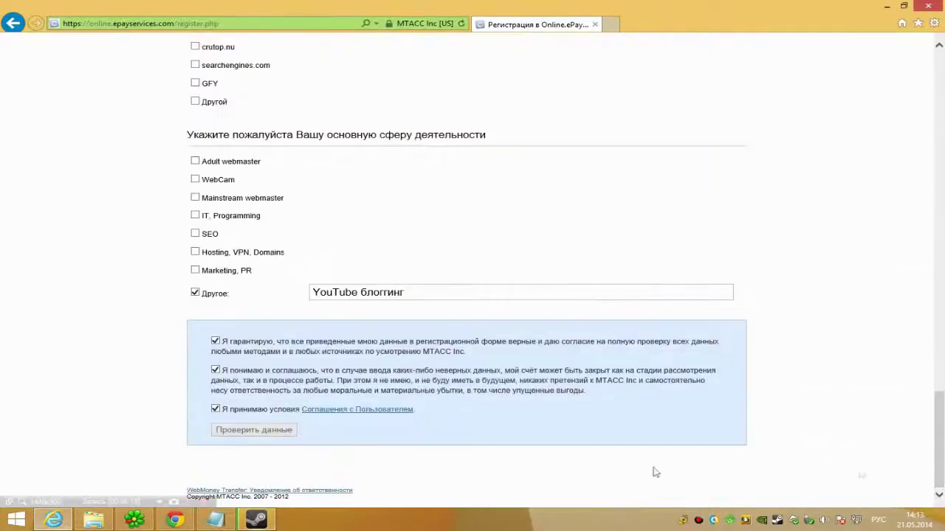
# Scroll back through the form to review entries, leaving the citizenship country list unchanged
pyautogui.moveTo(937, 443); pyautogui.dragTo(933, 197)
pyautogui.click(347, 263)
pyautogui.scroll(6, 713, 247)
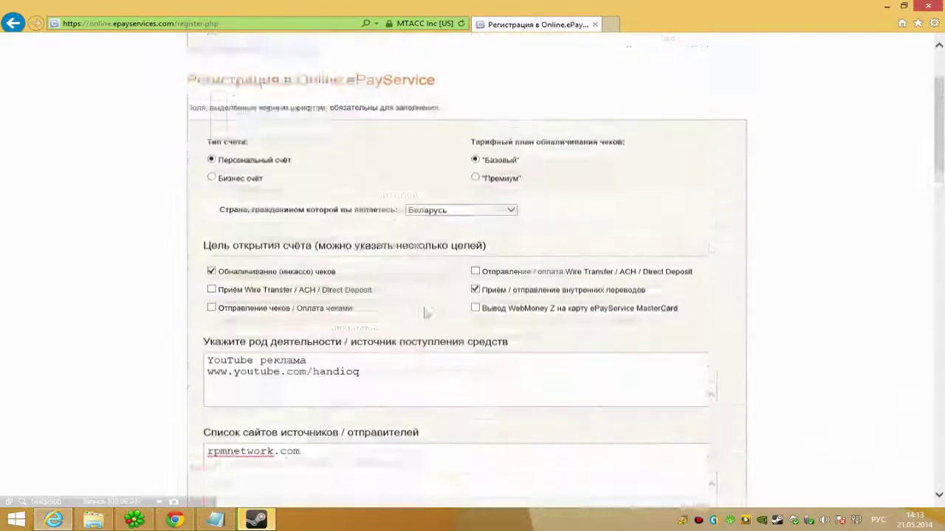
pyautogui.moveTo(943, 196); pyautogui.dragTo(941, 293)
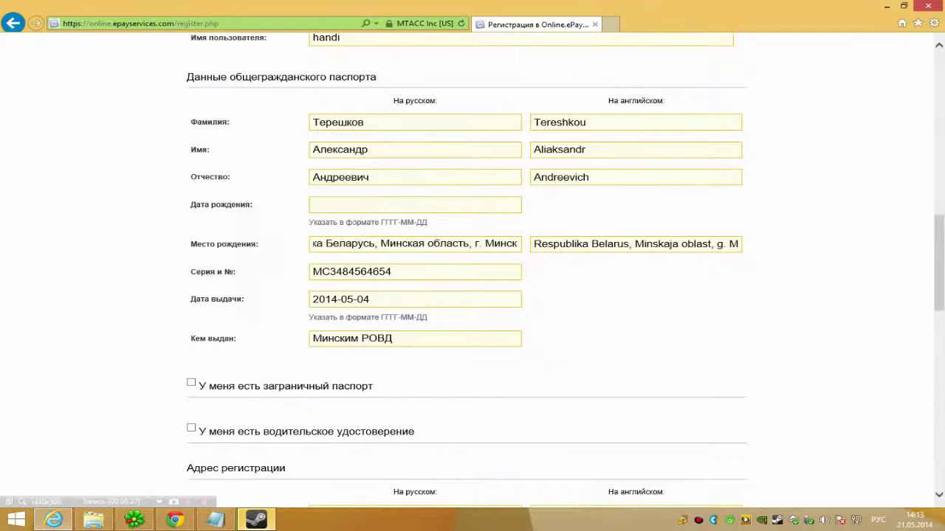
pyautogui.click(399, 205)
pyautogui.scroll(-7, 398, 214)
pyautogui.scroll(15, 731, 264)
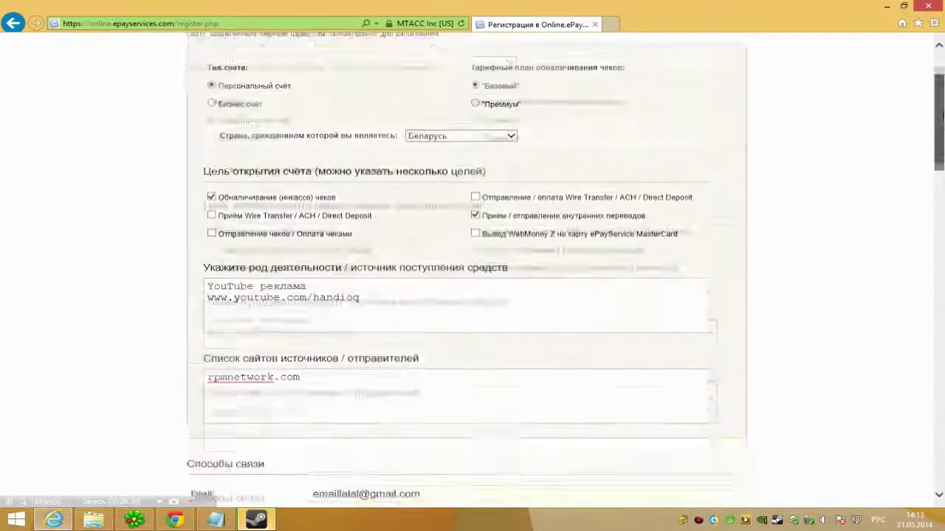
pyautogui.click(443, 241)
pyautogui.click(420, 233)
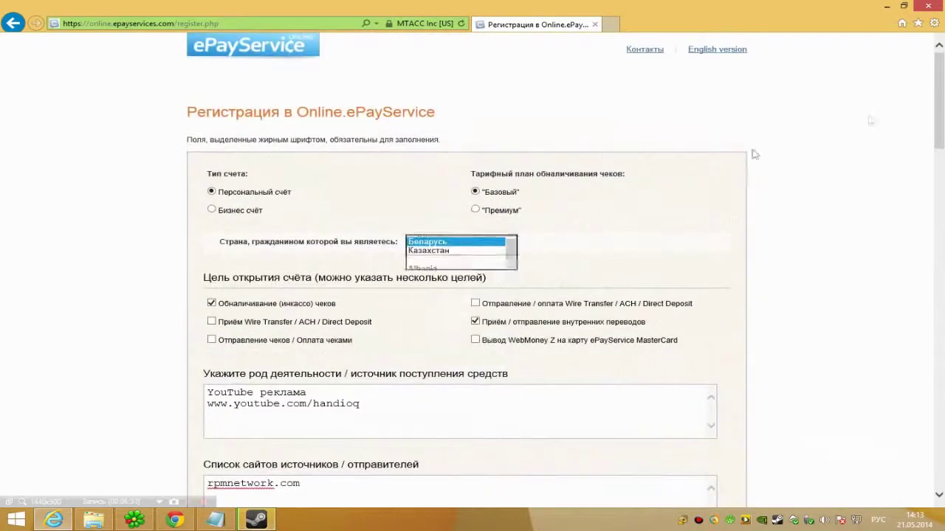
pyautogui.scroll(-20, 398, 295)
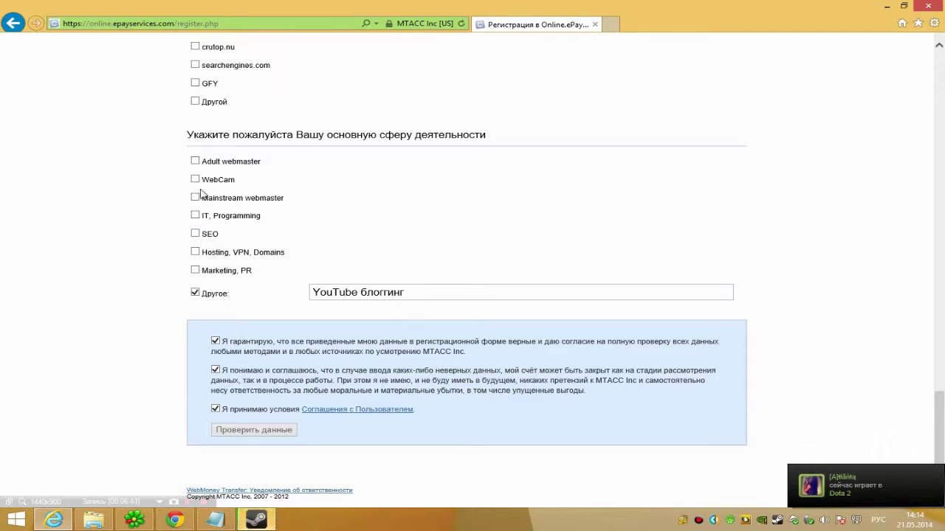
# Bring up the member home page showing USD 1.19 and EUR 0.00 balances
pyautogui.moveTo(938, 426); pyautogui.dragTo(899, 391)
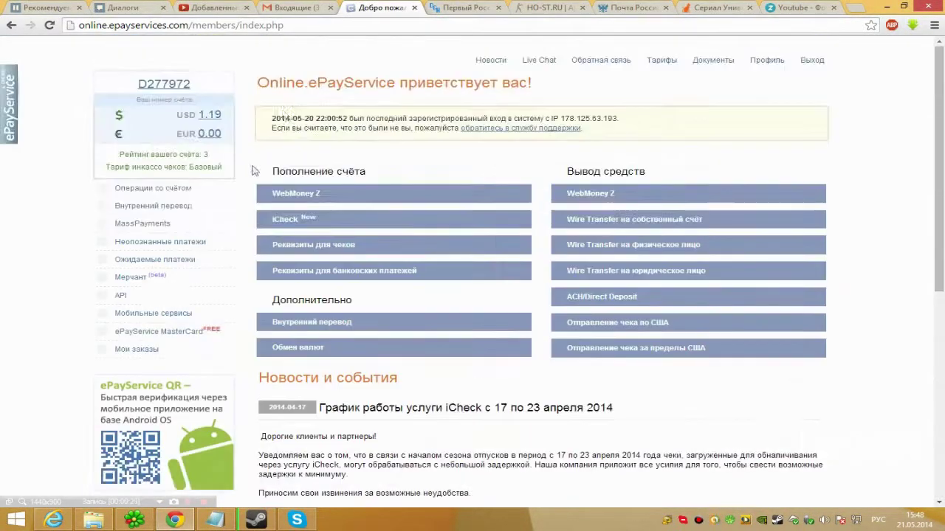
# Open the Документы page listing the identity documents to upload
pyautogui.moveTo(260, 107); pyautogui.dragTo(583, 129)
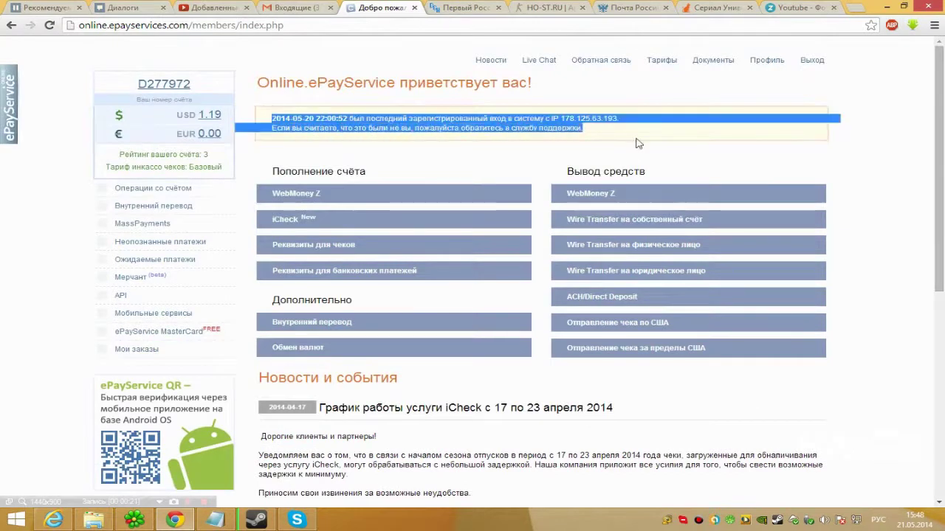
pyautogui.click(399, 98)
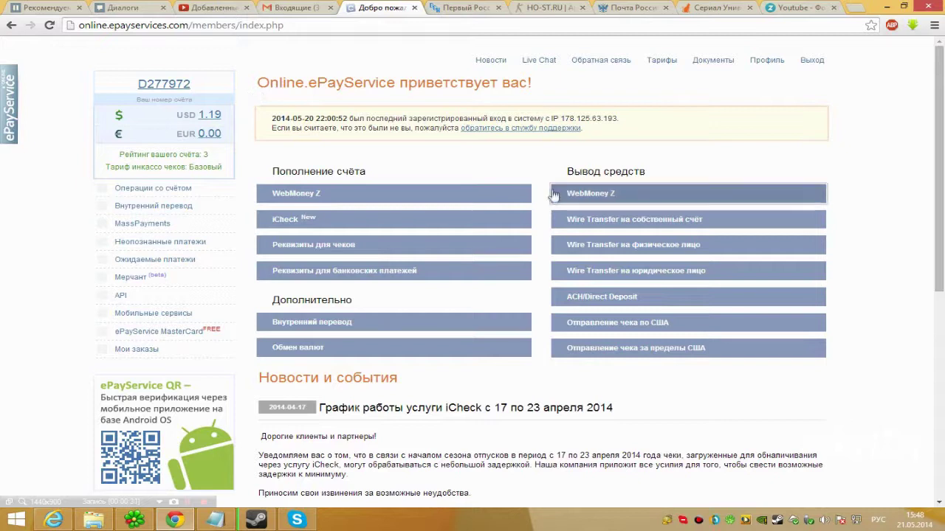
pyautogui.click(700, 61)
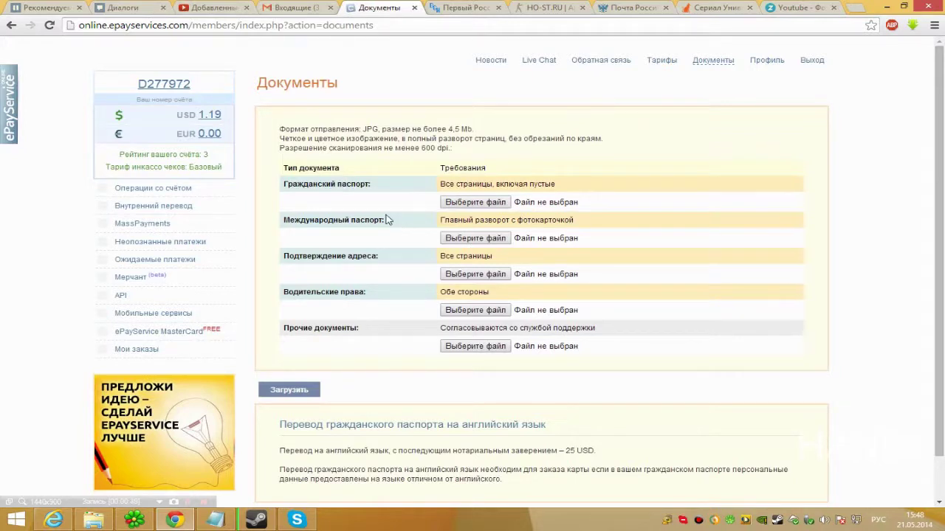
# Return to the member welcome page via the Новости link
pyautogui.scroll(-1, 382, 219)
pyautogui.scroll(1, 382, 217)
pyautogui.click(501, 63)
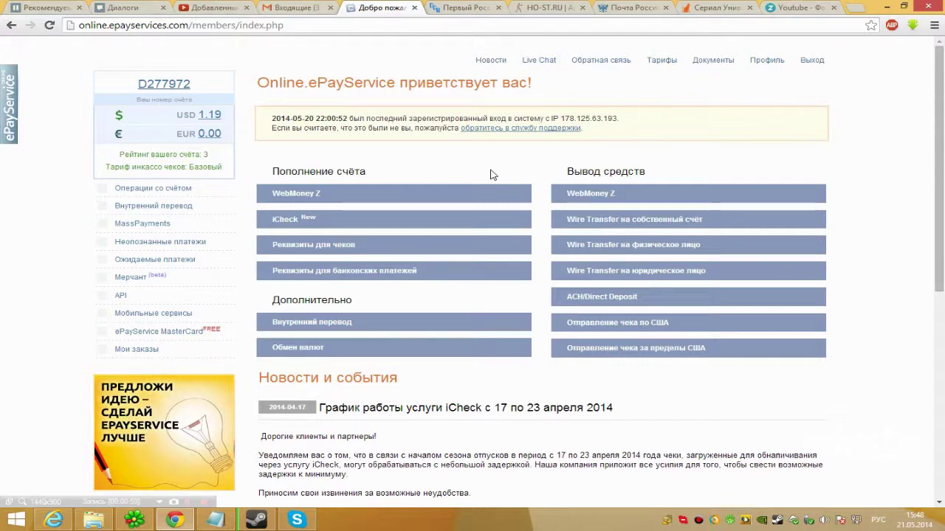
# Open the iCheck New cheque-cashing page and read through its terms and rules
pyautogui.scroll(-5, 502, 177)
pyautogui.scroll(5, 506, 179)
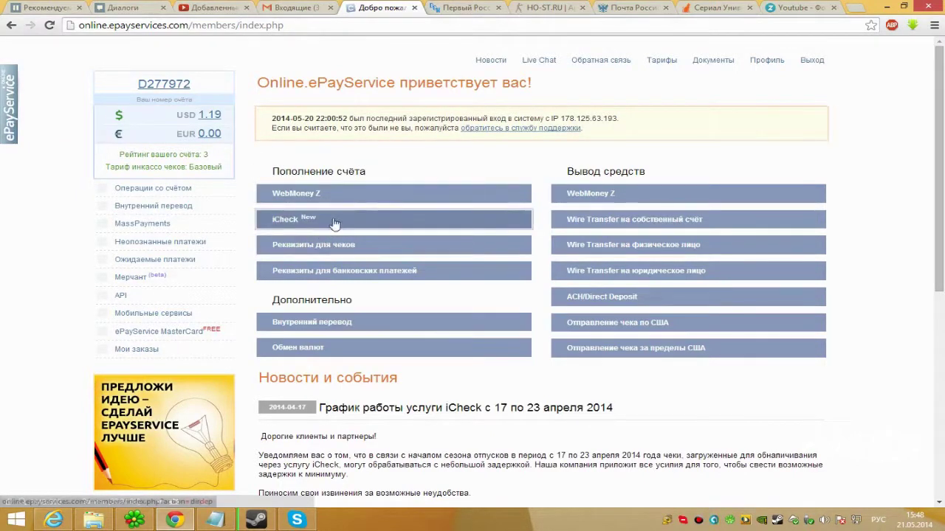
pyautogui.click(342, 193)
pyautogui.click(413, 217)
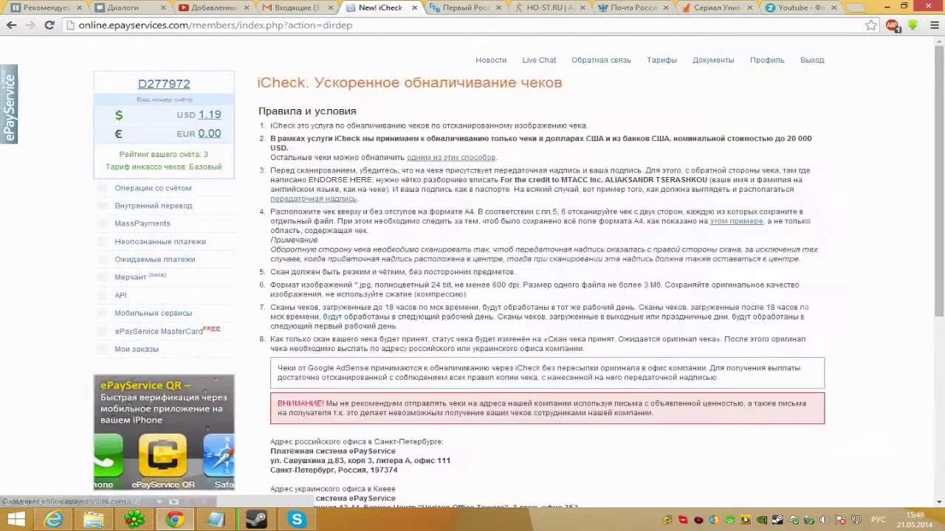
pyautogui.scroll(-10, 374, 126)
pyautogui.scroll(10, 353, 108)
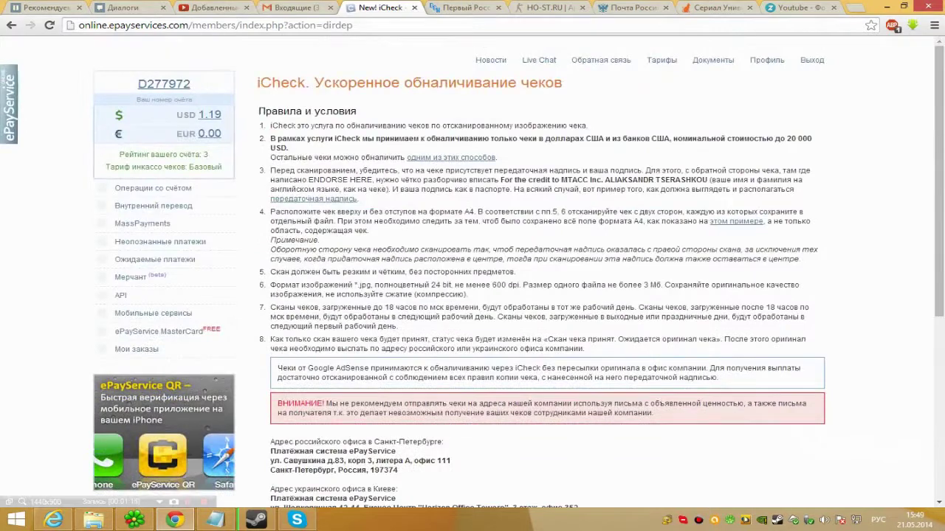
pyautogui.moveTo(261, 116); pyautogui.dragTo(802, 342)
pyautogui.click(801, 341)
pyautogui.scroll(5, 802, 341)
pyautogui.scroll(-4, 472, 281)
pyautogui.scroll(4, 472, 280)
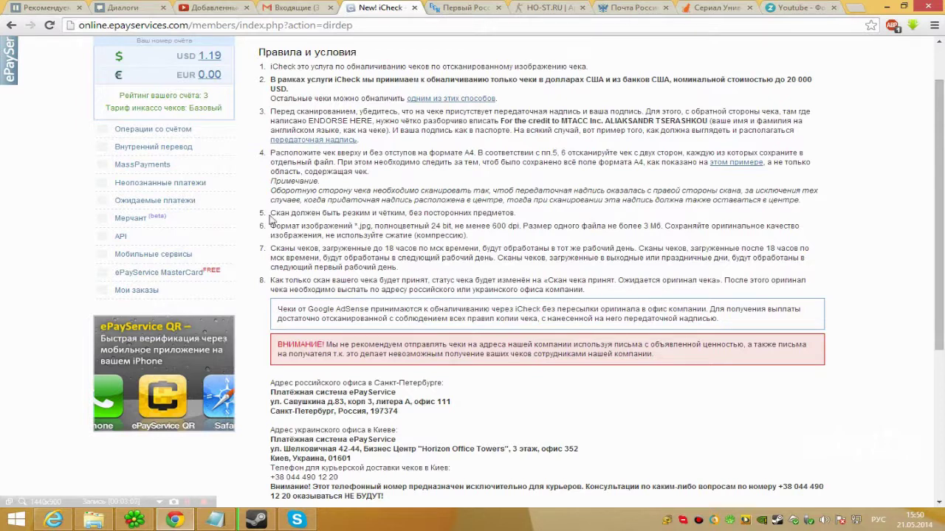
# Open the cheque's 'Лицевая сторона' and 'Оборотная сторона' scans in new tabs
pyautogui.moveTo(270, 212); pyautogui.dragTo(515, 213)
pyautogui.scroll(-1, 475, 187)
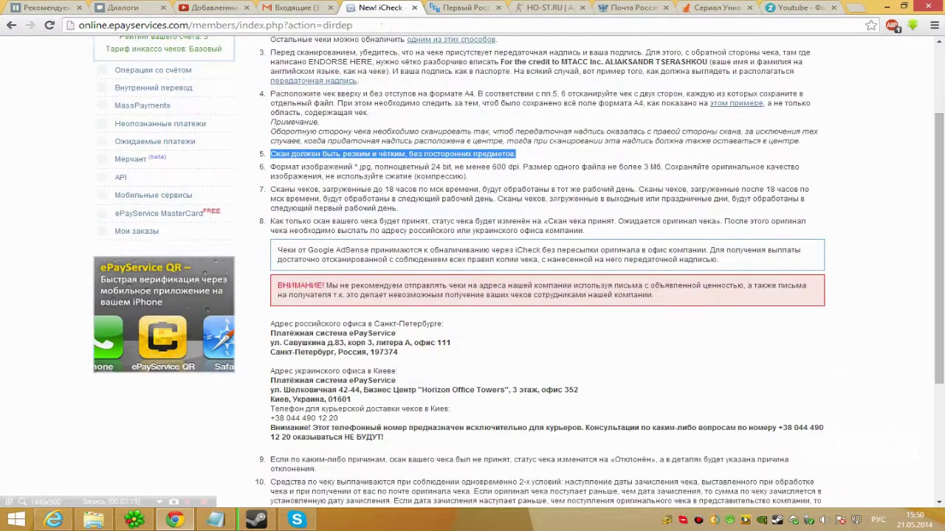
pyautogui.click(474, 188)
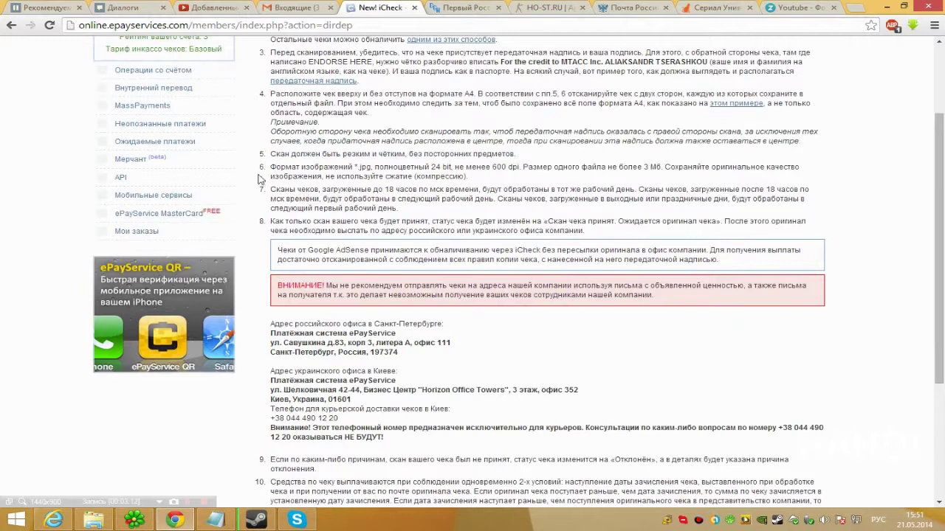
pyautogui.scroll(-3, 292, 190)
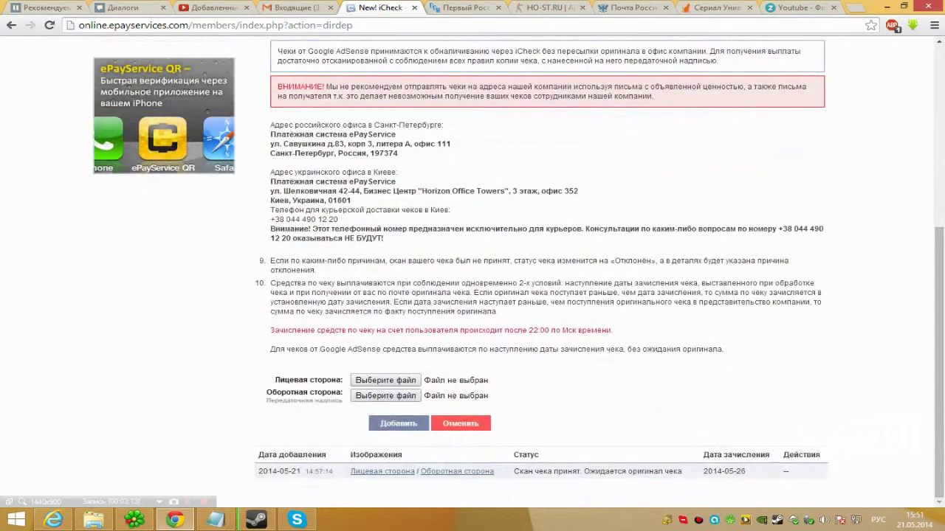
pyautogui.middleClick(385, 472)
pyautogui.middleClick(433, 472)
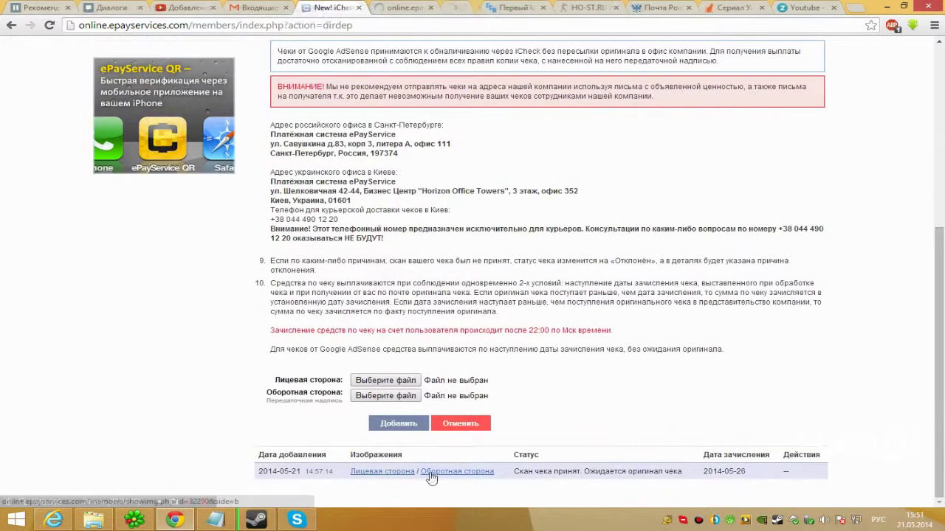
# View both scan tabs, then return to the iCheck page to check the cheque's status
pyautogui.hotkey('ctrl', 'Tab')
pyautogui.click(447, 8)
pyautogui.click(395, 8)
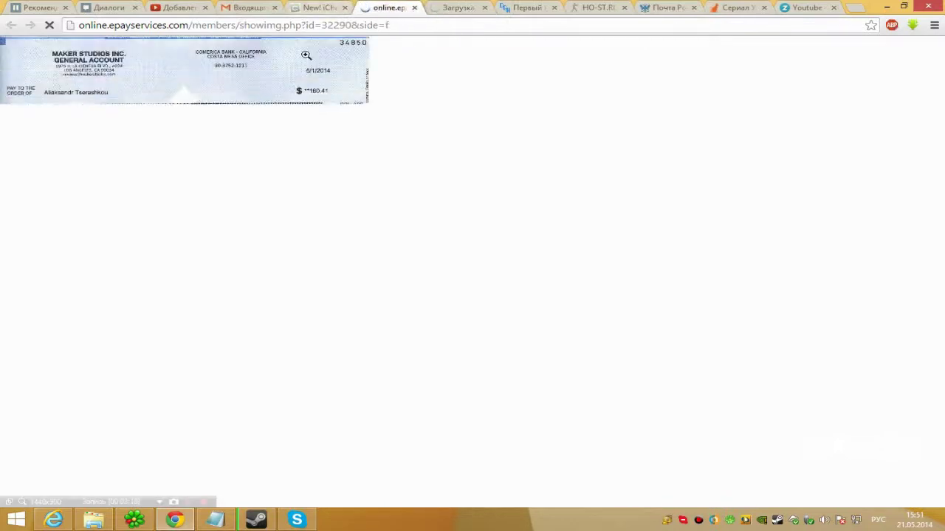
pyautogui.click(338, 7)
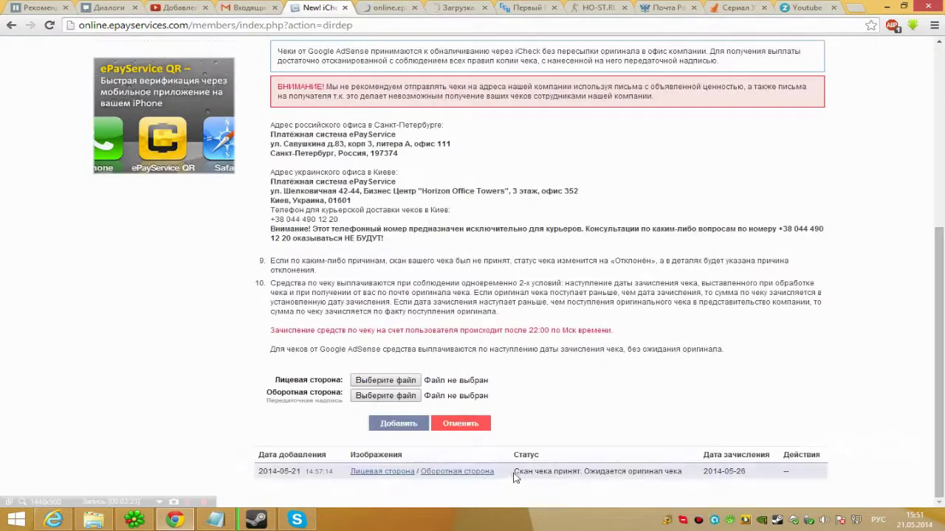
pyautogui.moveTo(514, 471); pyautogui.dragTo(701, 474)
pyautogui.click(701, 474)
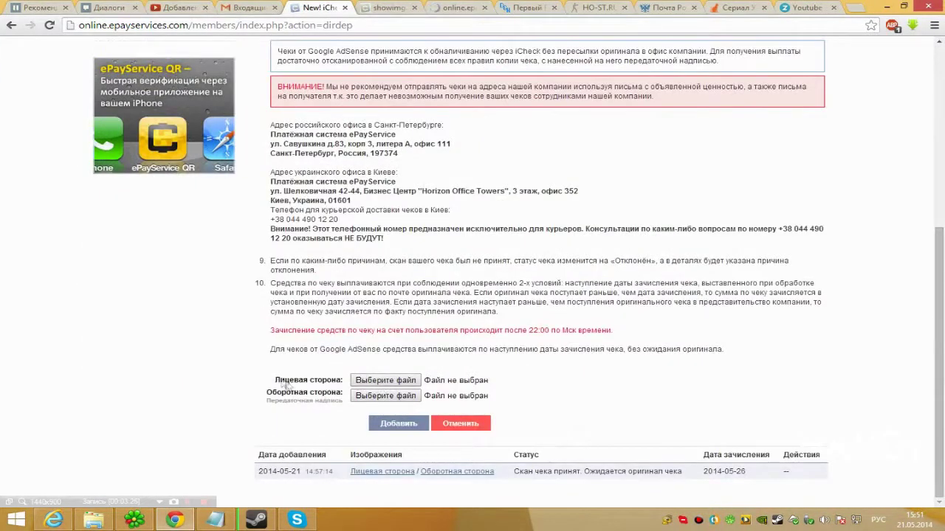
pyautogui.click(340, 381)
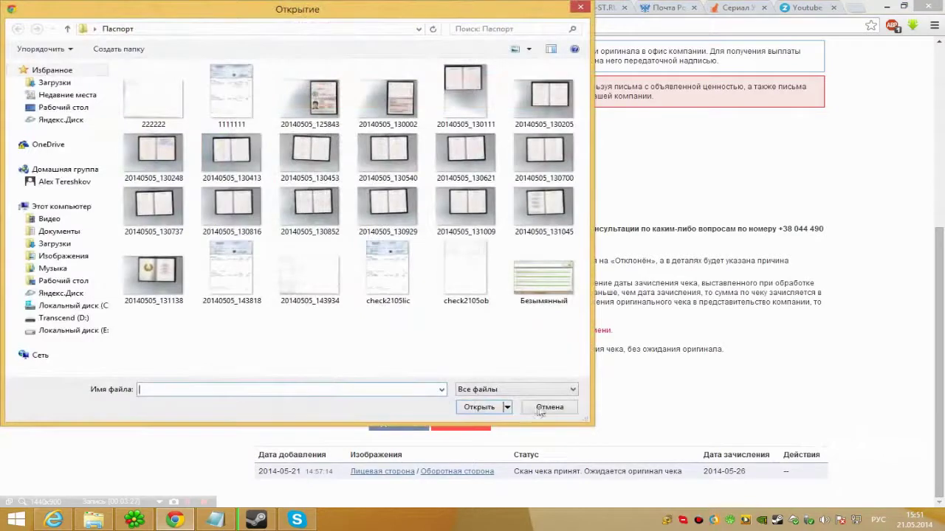
pyautogui.click(542, 346)
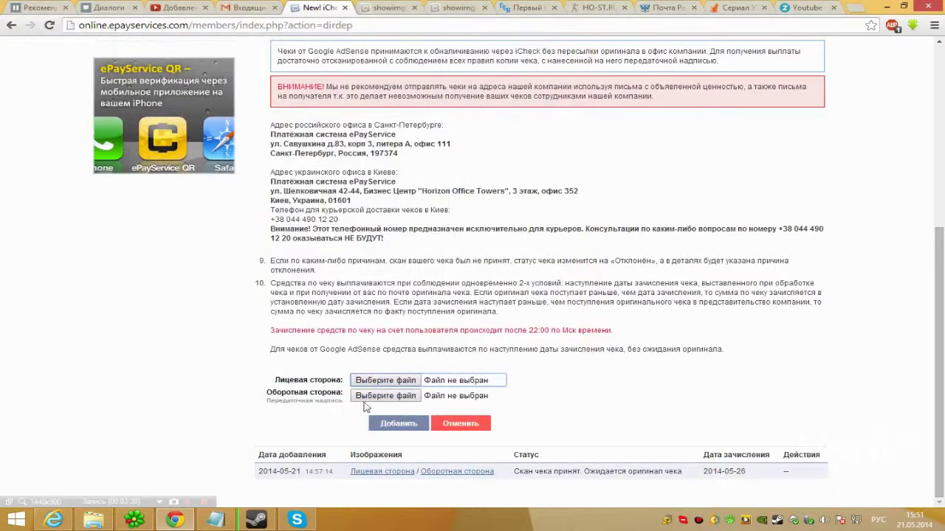
pyautogui.click(628, 369)
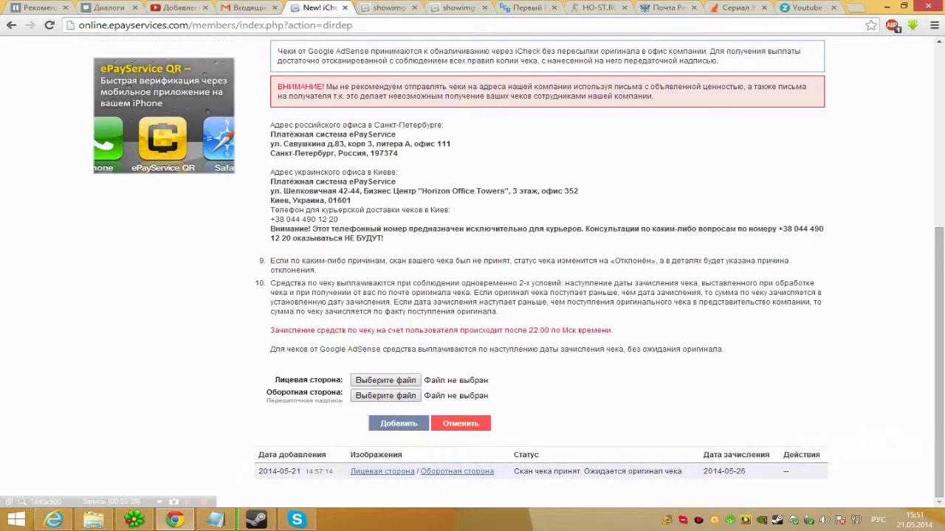
pyautogui.scroll(2, 553, 295)
pyautogui.scroll(-2, 553, 295)
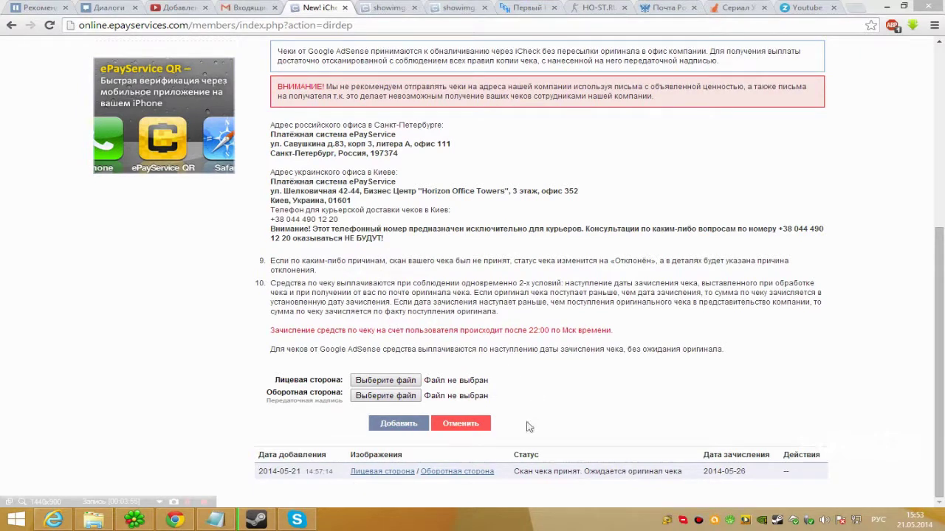
pyautogui.moveTo(515, 471); pyautogui.dragTo(681, 471)
pyautogui.click(694, 473)
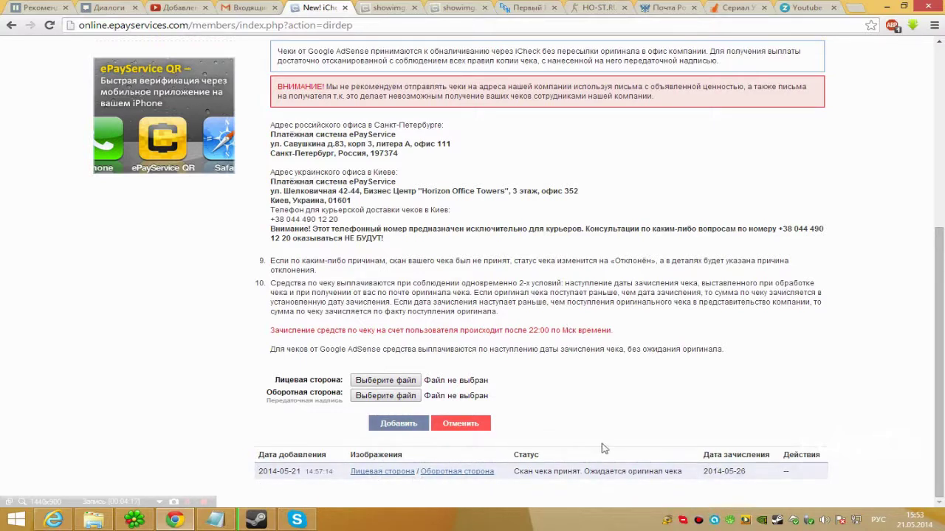
pyautogui.doubleClick(723, 470)
pyautogui.click(756, 481)
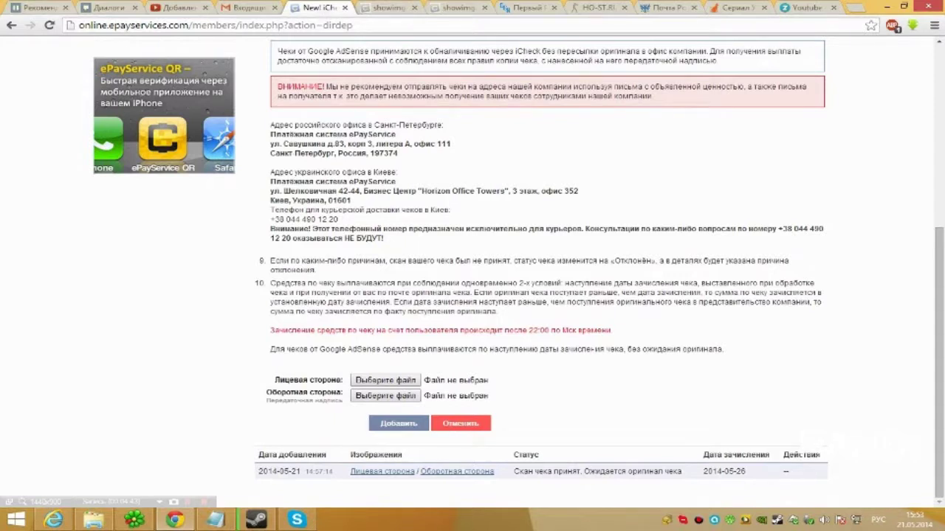
pyautogui.moveTo(652, 96); pyautogui.dragTo(270, 89)
pyautogui.click(264, 88)
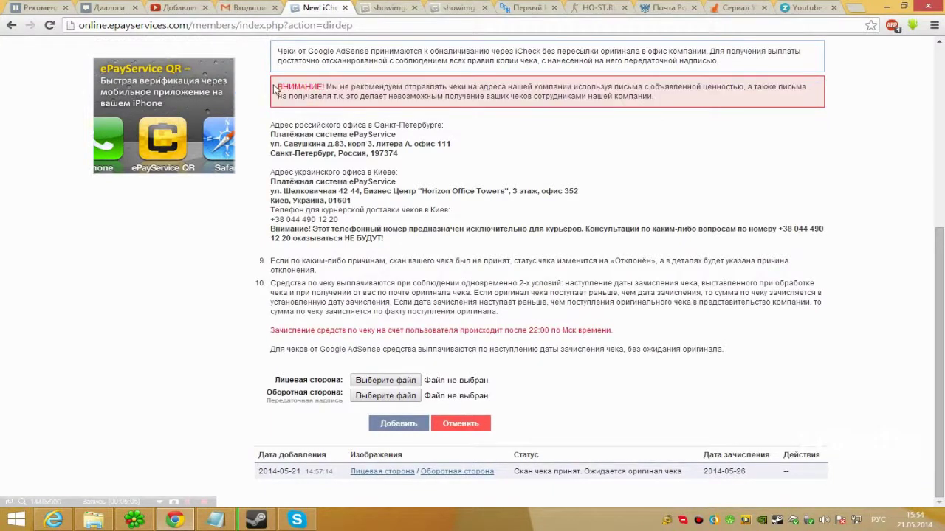
pyautogui.moveTo(276, 90); pyautogui.dragTo(670, 110)
pyautogui.click(671, 111)
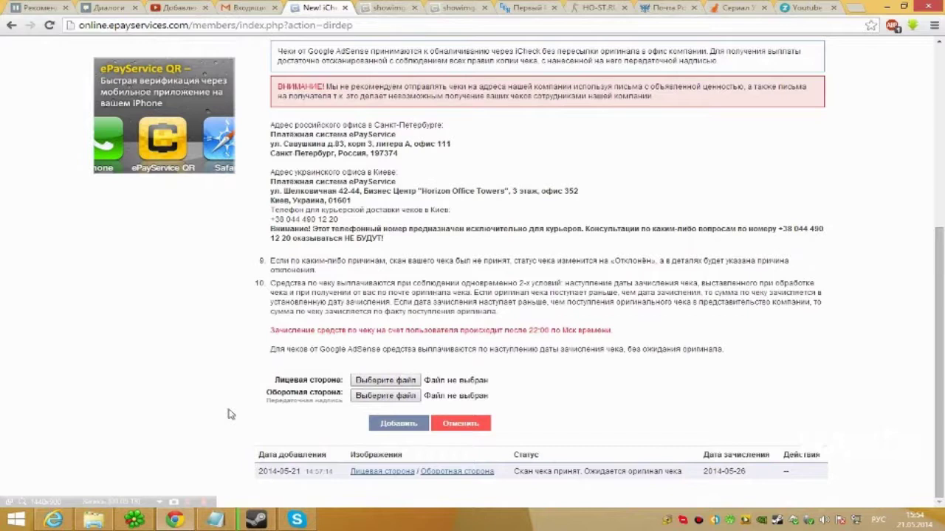
pyautogui.moveTo(270, 124); pyautogui.dragTo(398, 153)
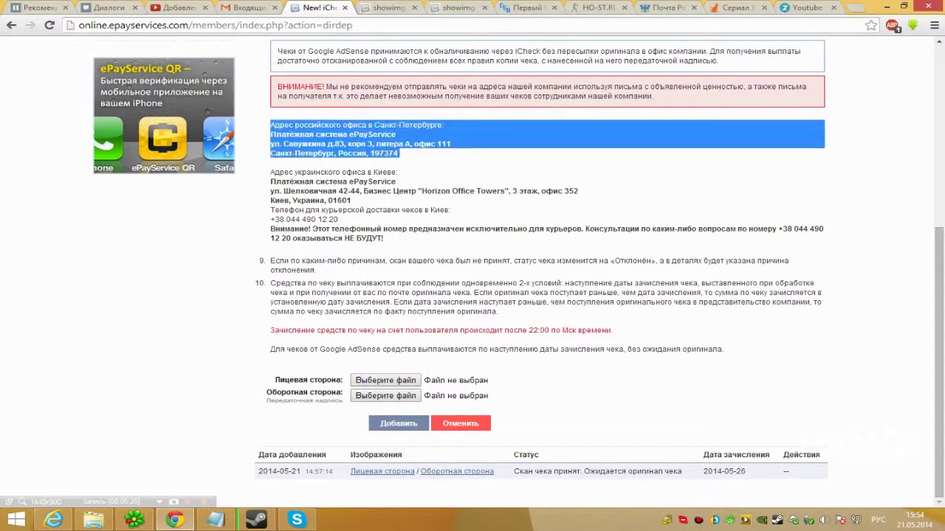
pyautogui.scroll(2, 413, 170)
pyautogui.click(270, 241)
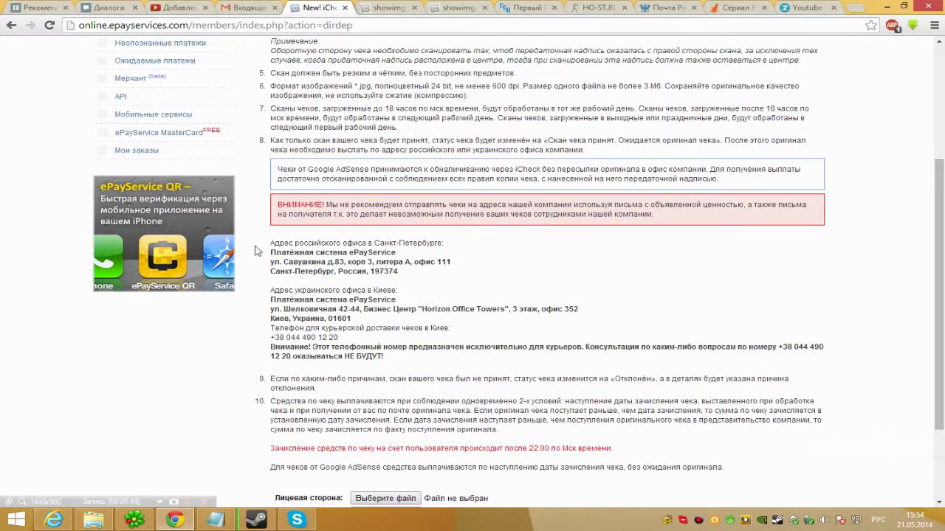
pyautogui.moveTo(270, 252); pyautogui.dragTo(431, 256)
pyautogui.click(419, 256)
pyautogui.moveTo(271, 263); pyautogui.dragTo(453, 275)
pyautogui.click(454, 275)
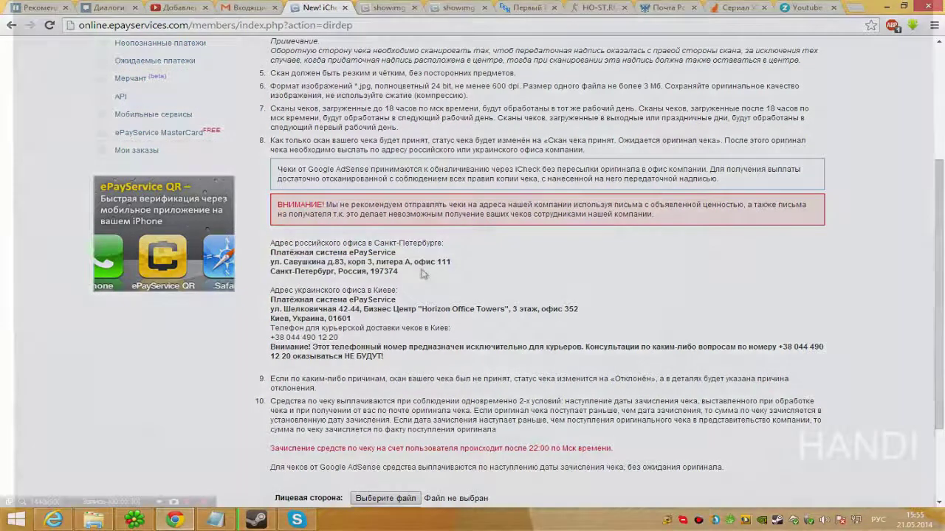